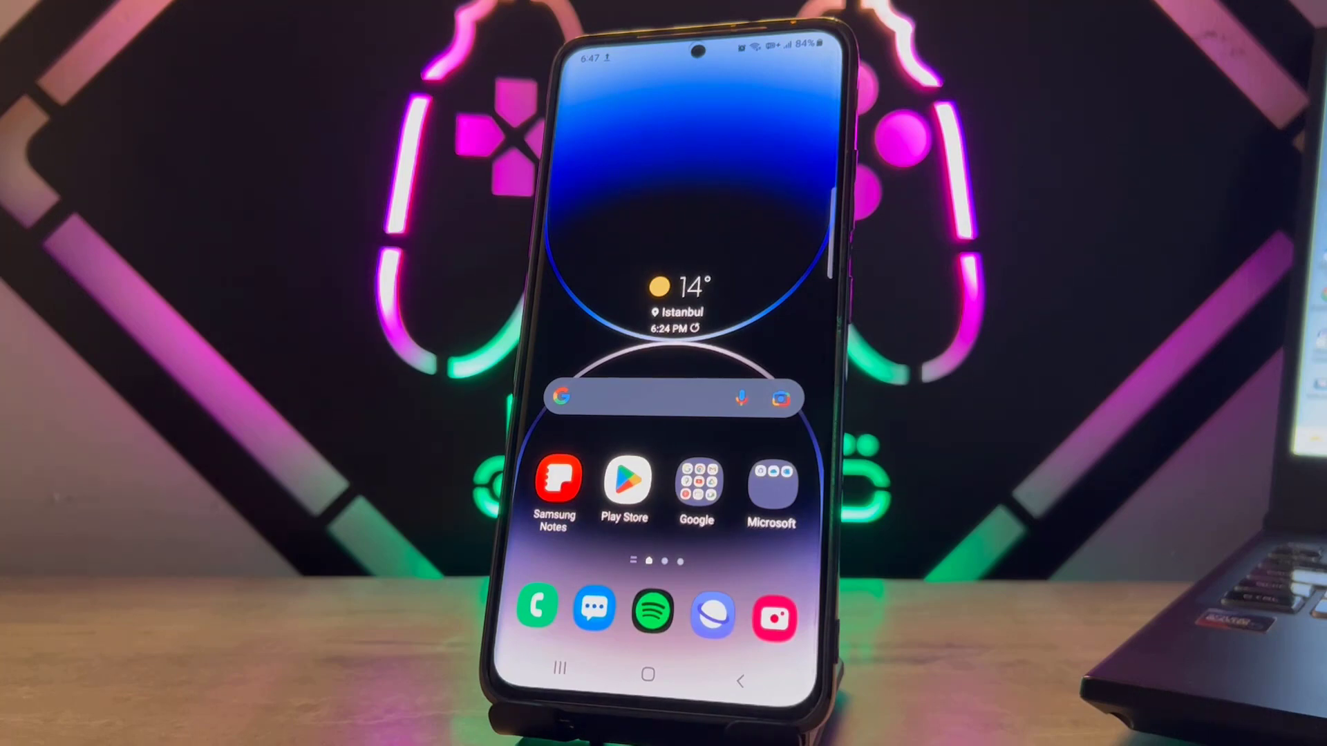
- Open Gallery and move yesterday's Event Shop screenshot to the Trash
{"action": "left_click_drag", "start_coordinate": [801, 297], "coordinate": [784, 142]}
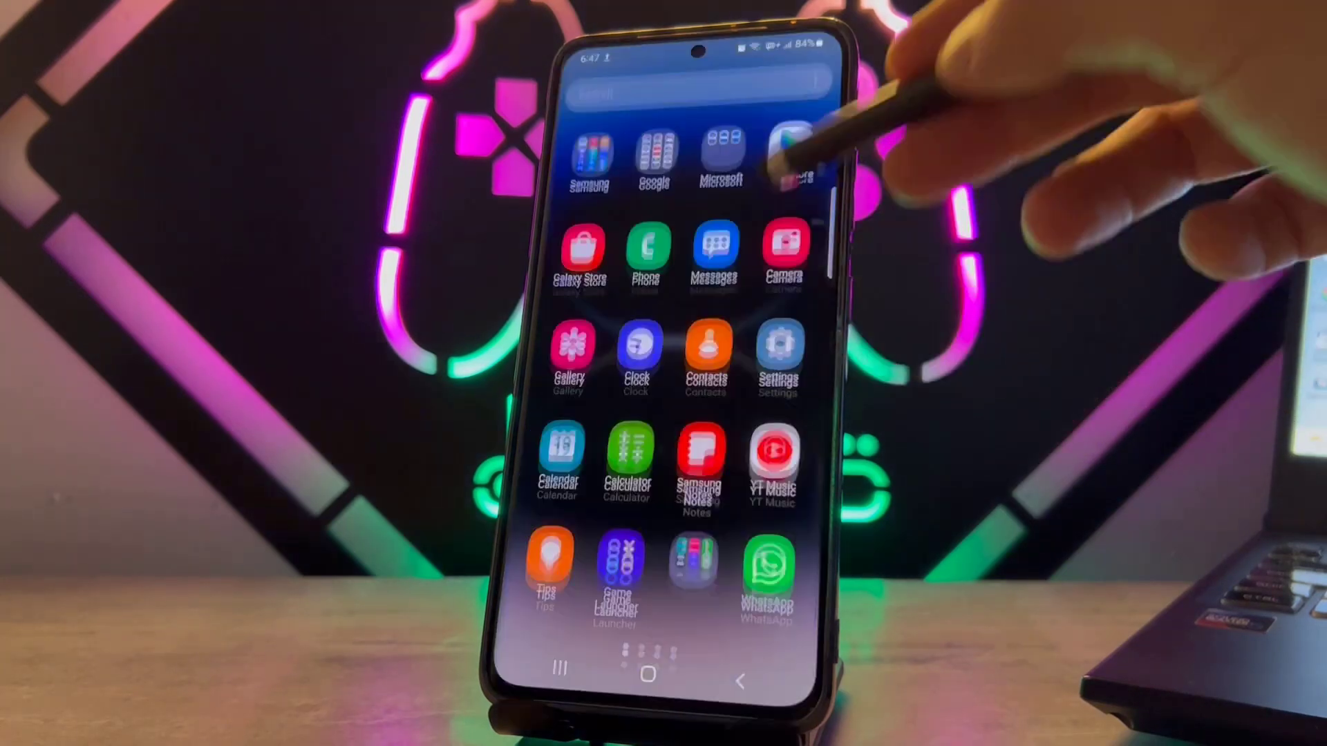
{"action": "left_click", "coordinate": [572, 331]}
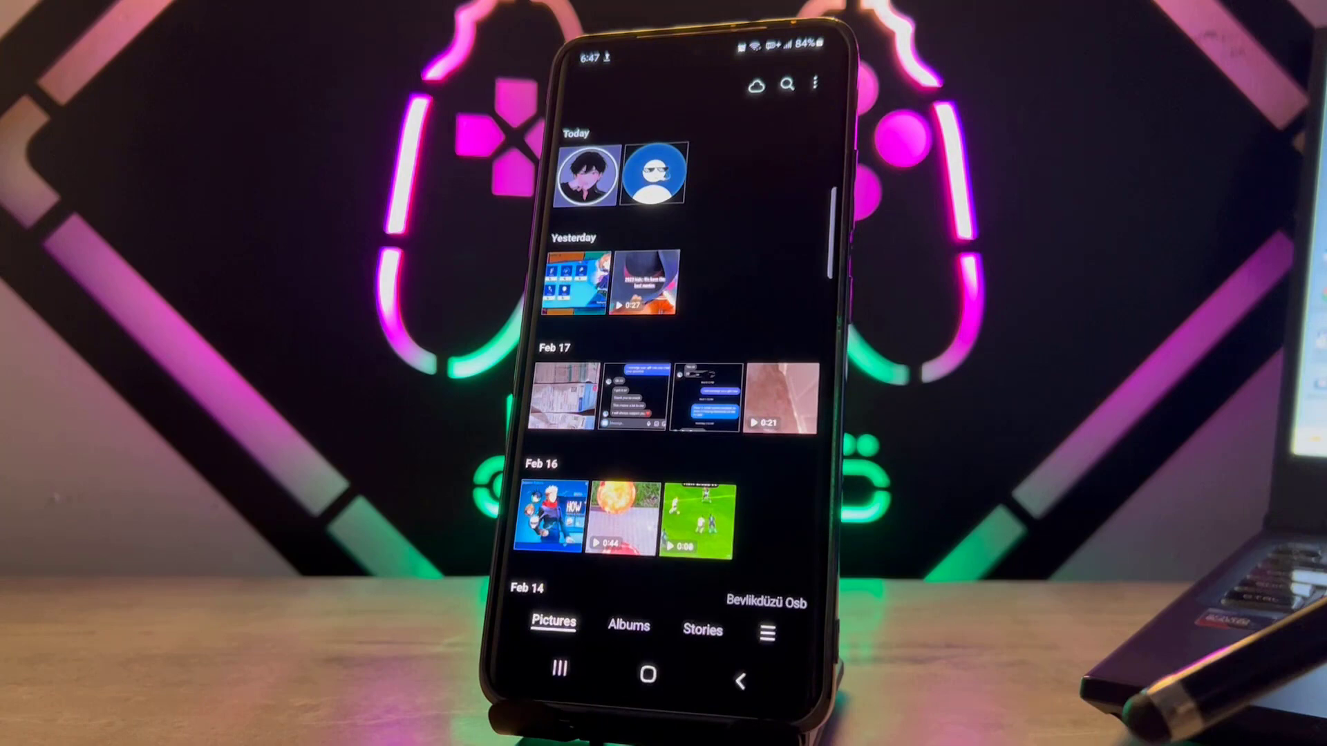
{"action": "left_click", "coordinate": [575, 282]}
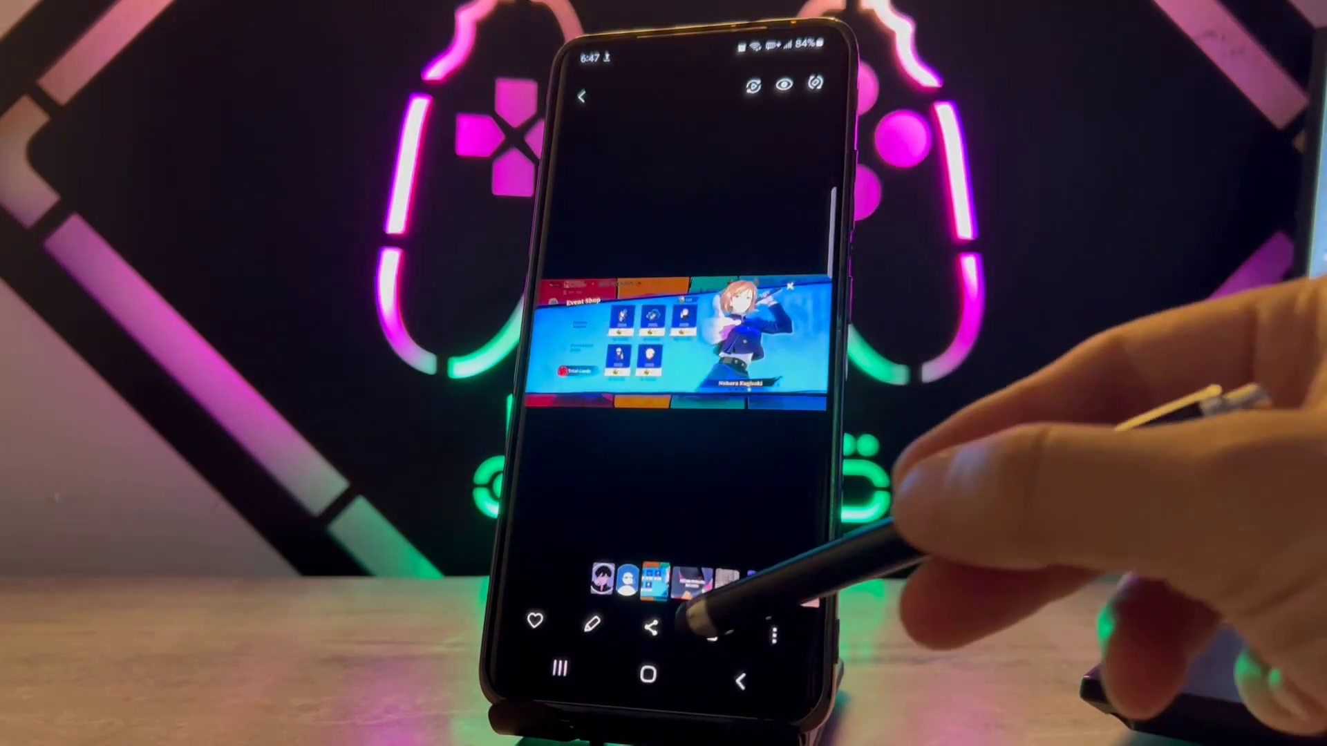
{"action": "left_click", "coordinate": [712, 628]}
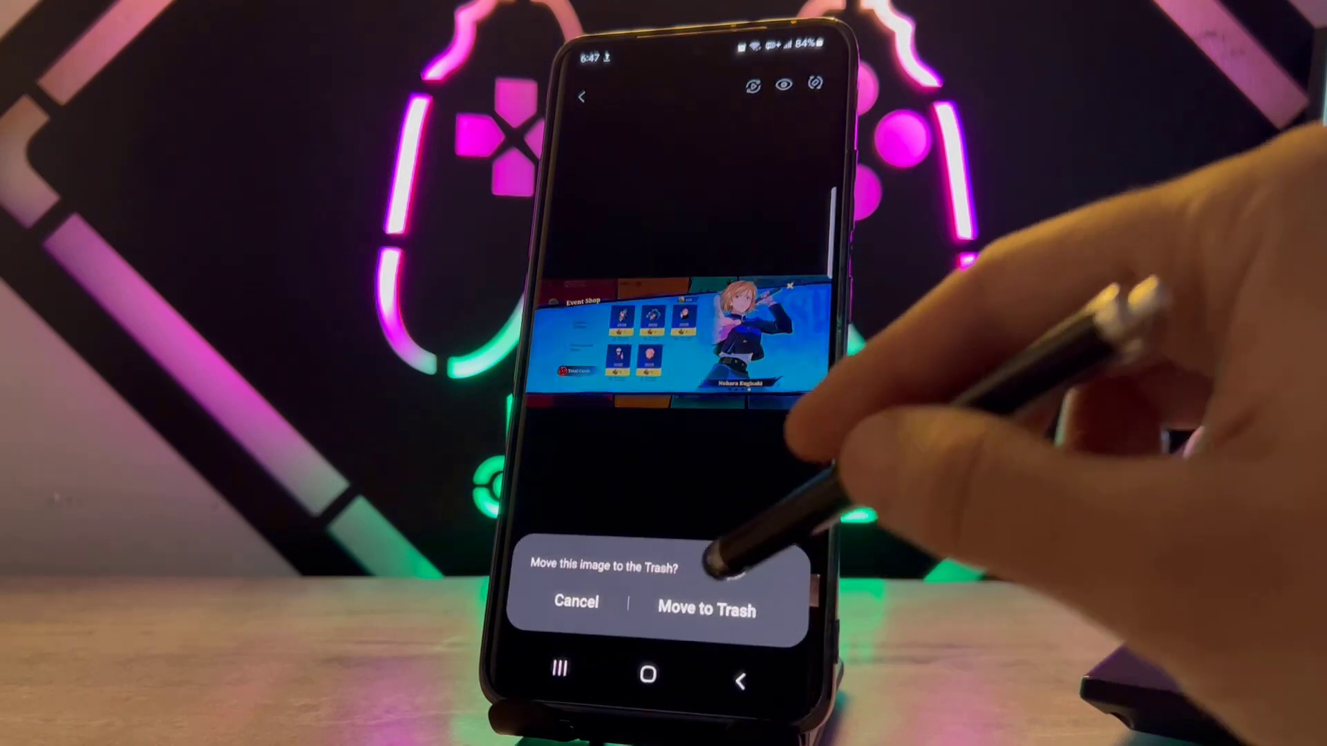
{"action": "left_click", "coordinate": [719, 603]}
{"action": "left_click", "coordinate": [740, 680]}
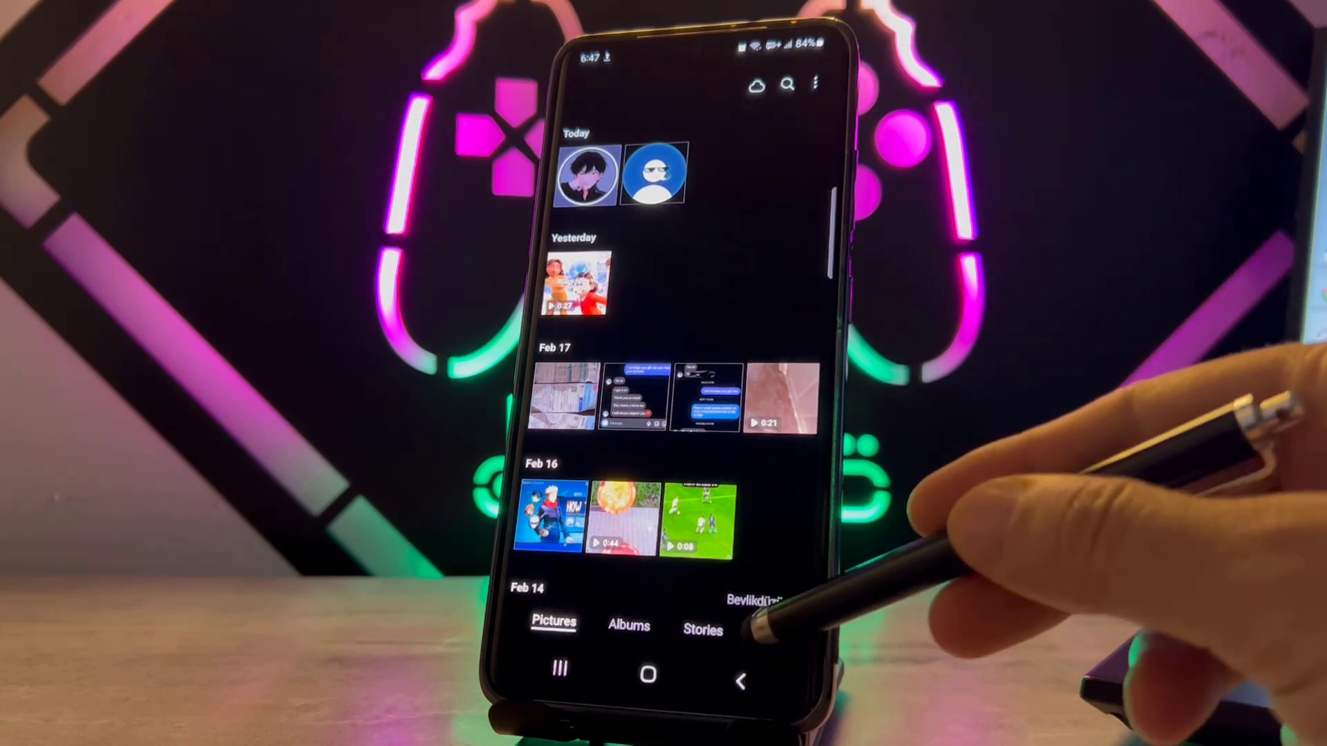
- Restore the Event Shop screenshot from the Gallery Trash
{"action": "left_click", "coordinate": [767, 633]}
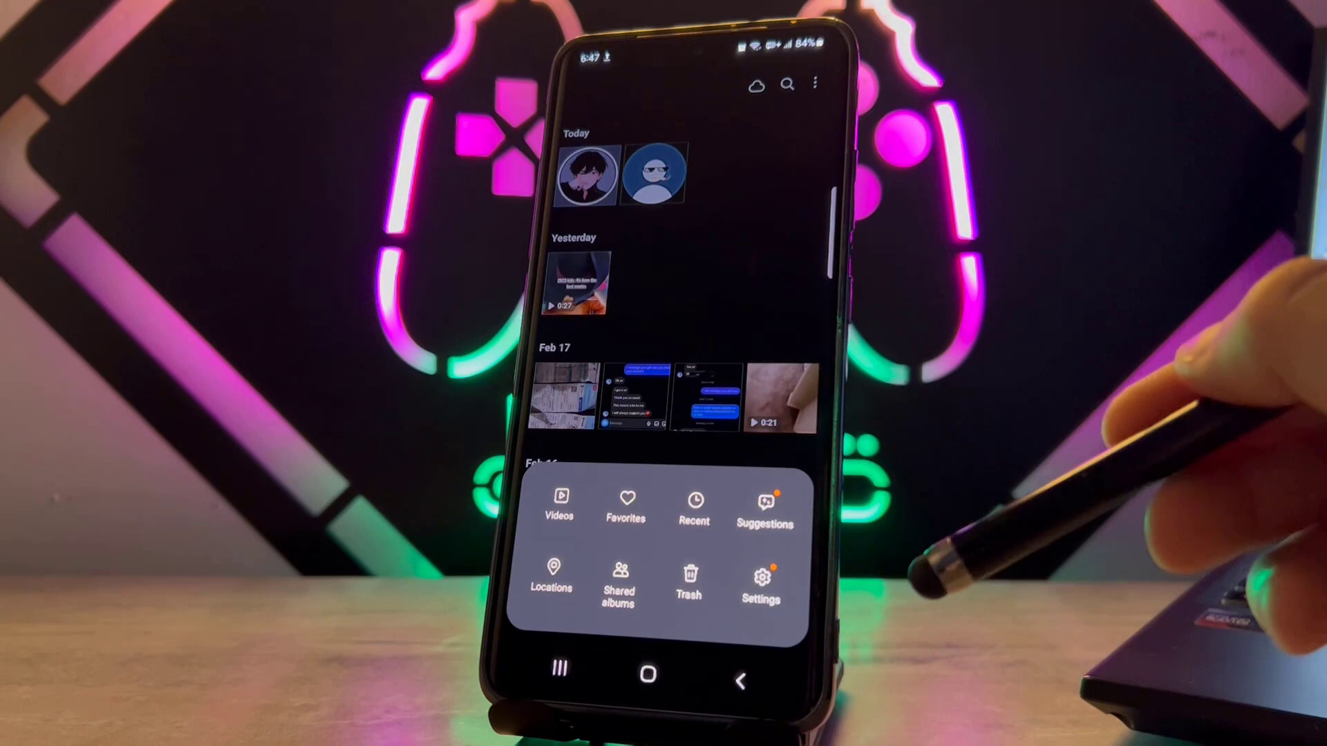
{"action": "left_click", "coordinate": [687, 579]}
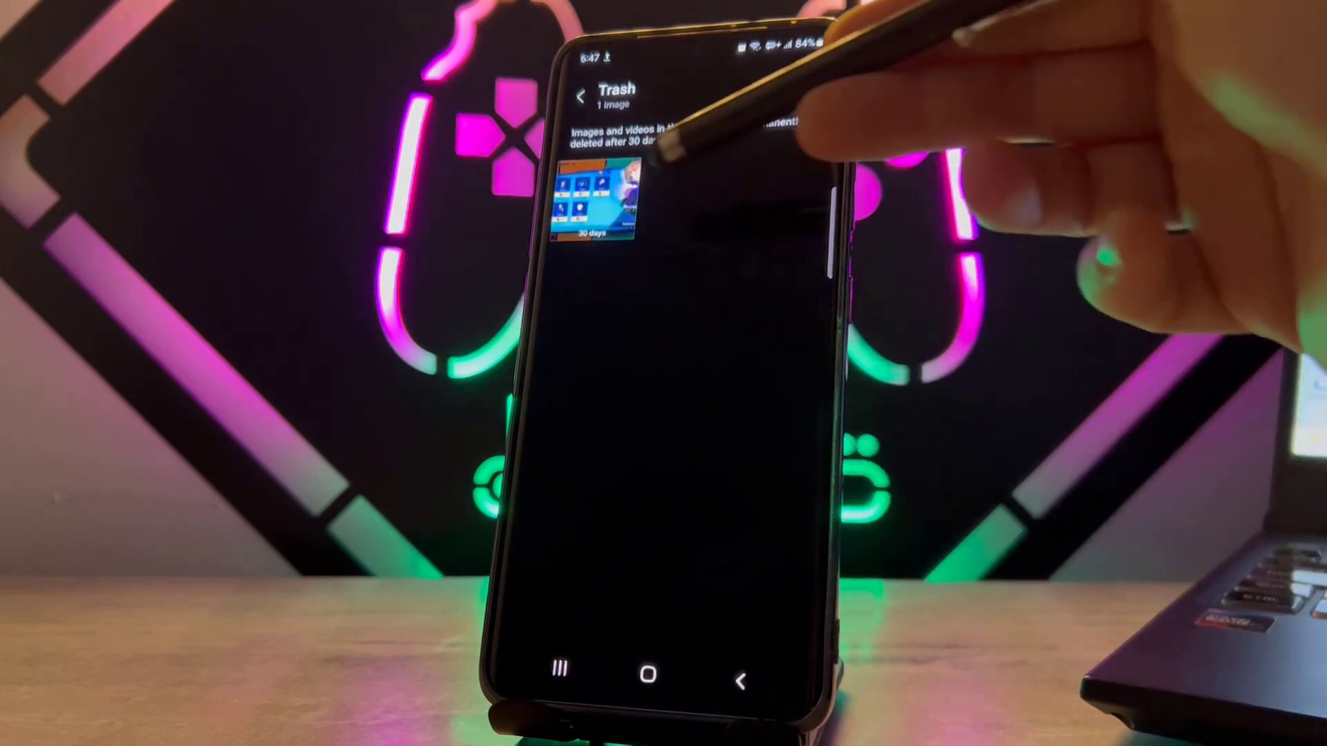
{"action": "left_click", "coordinate": [593, 176]}
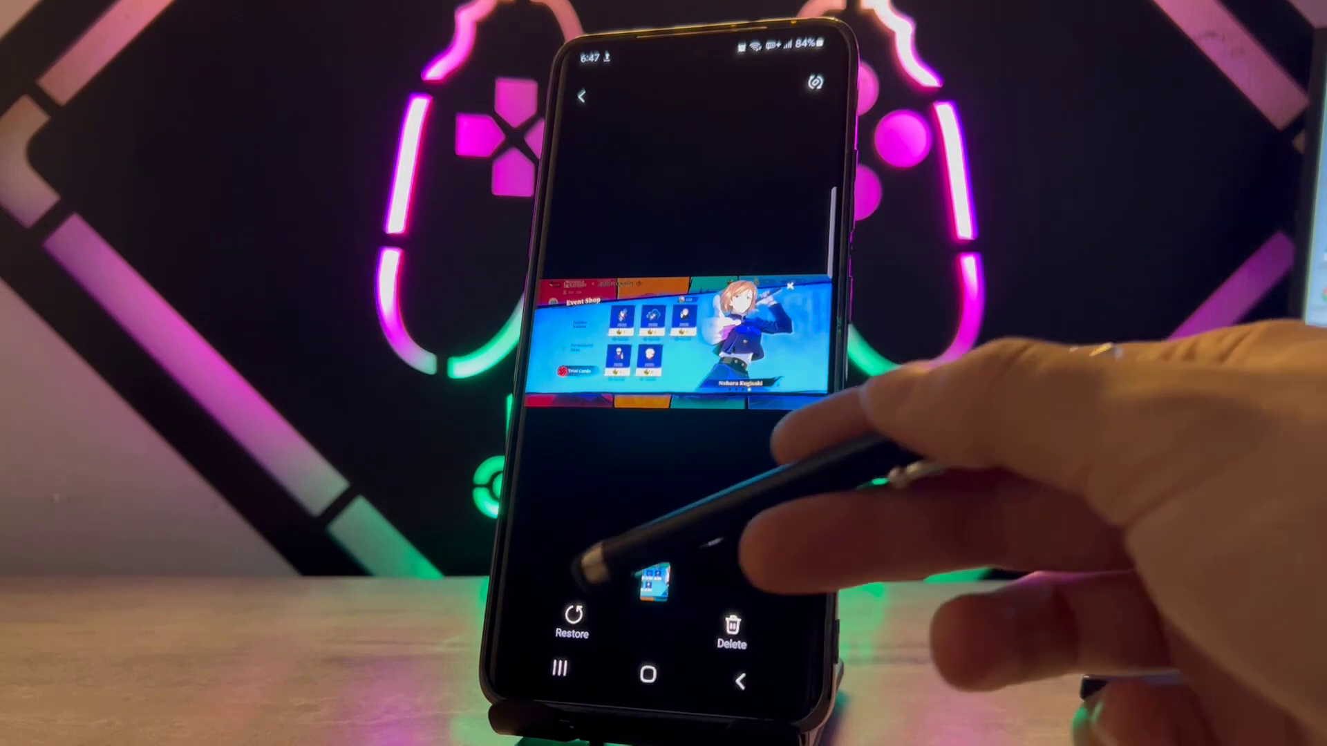
{"action": "left_click", "coordinate": [570, 626]}
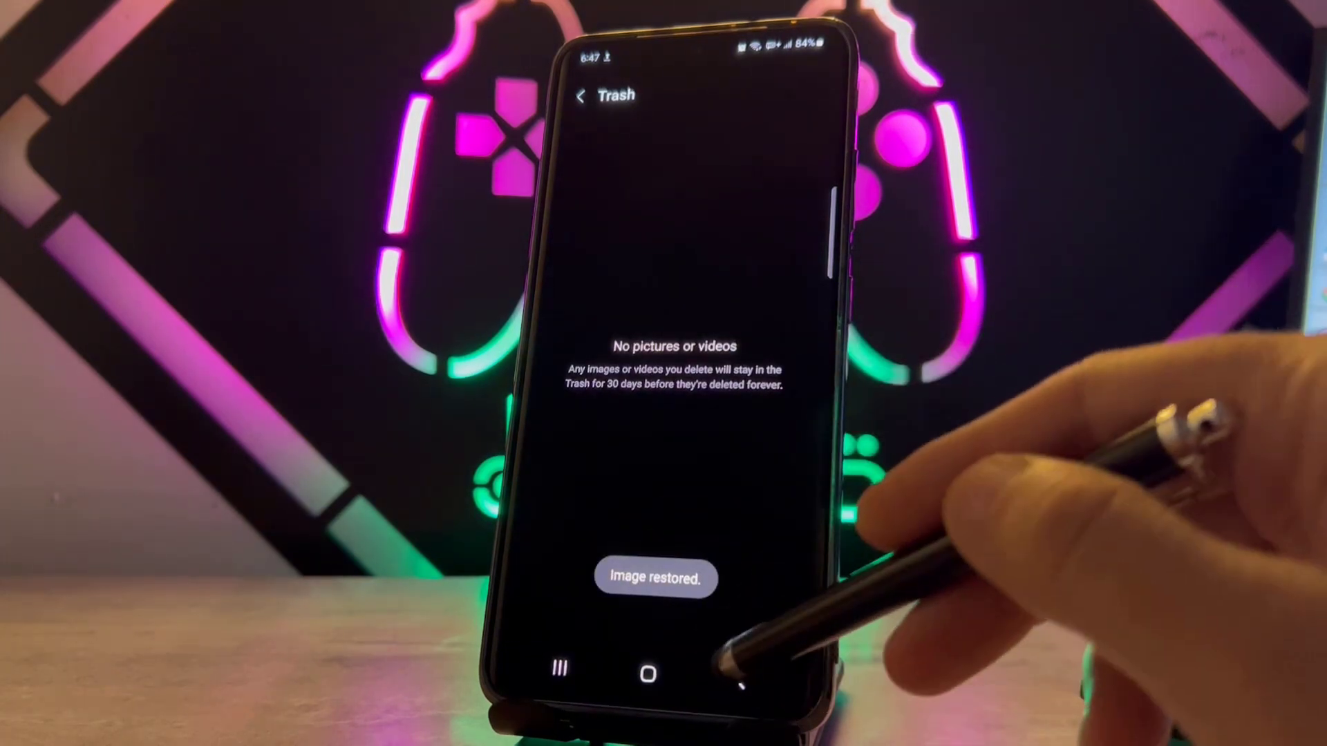
{"action": "left_click", "coordinate": [740, 682]}
- Check the restored screenshot in Pictures, then leave Gallery for the home screen
{"action": "left_click", "coordinate": [577, 280]}
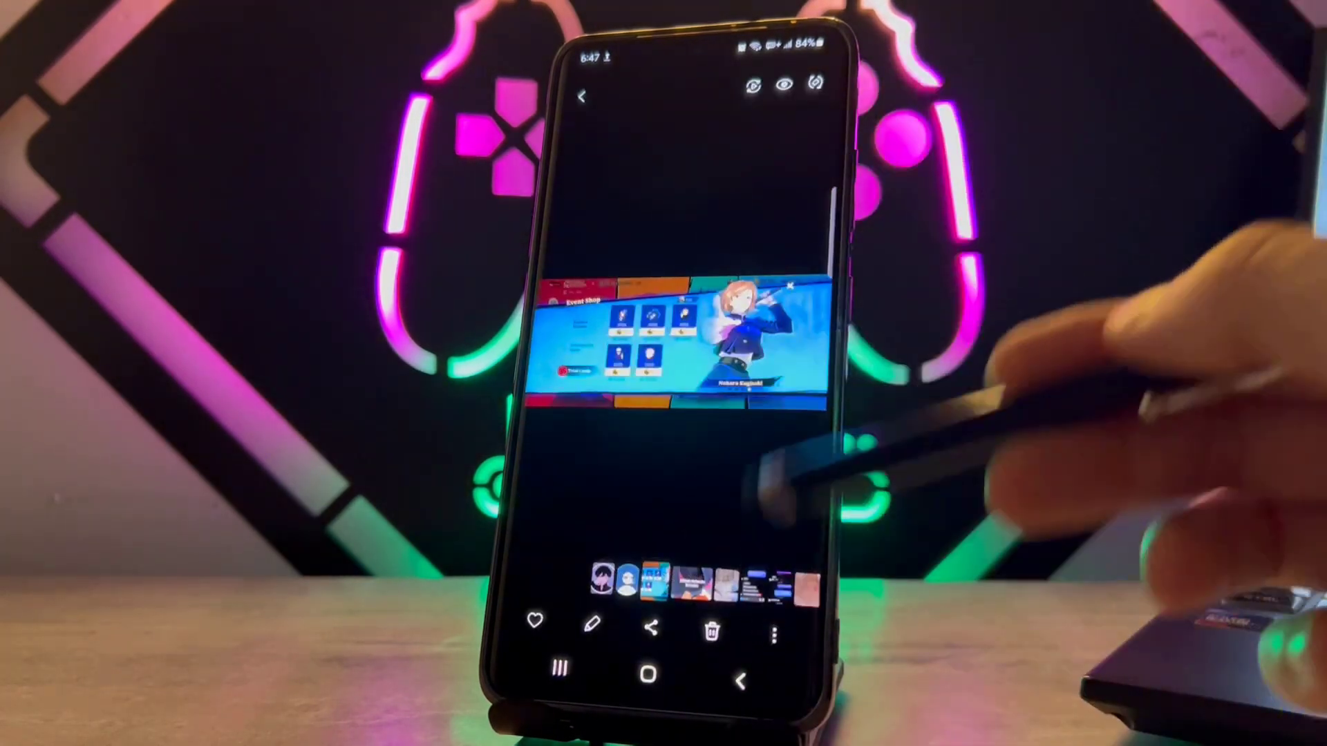
{"action": "key", "text": "Escape"}
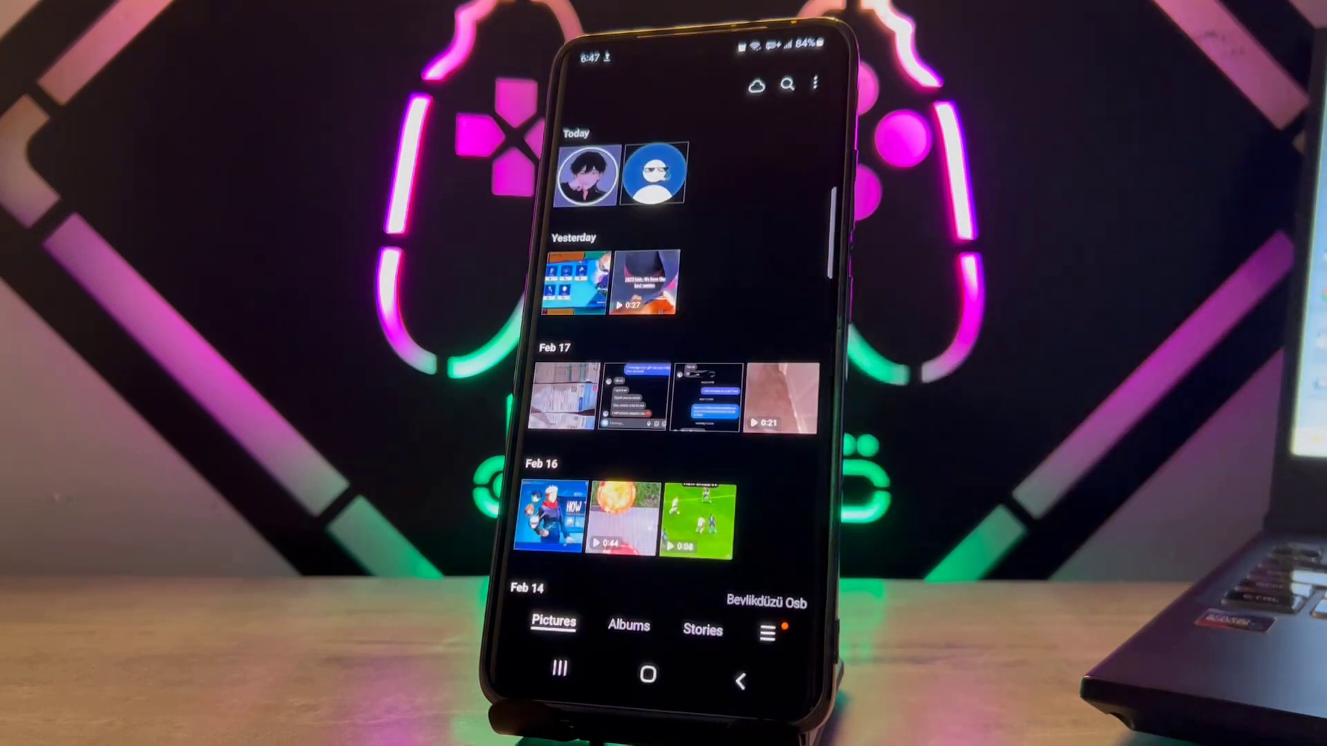
{"action": "left_click", "coordinate": [648, 674]}
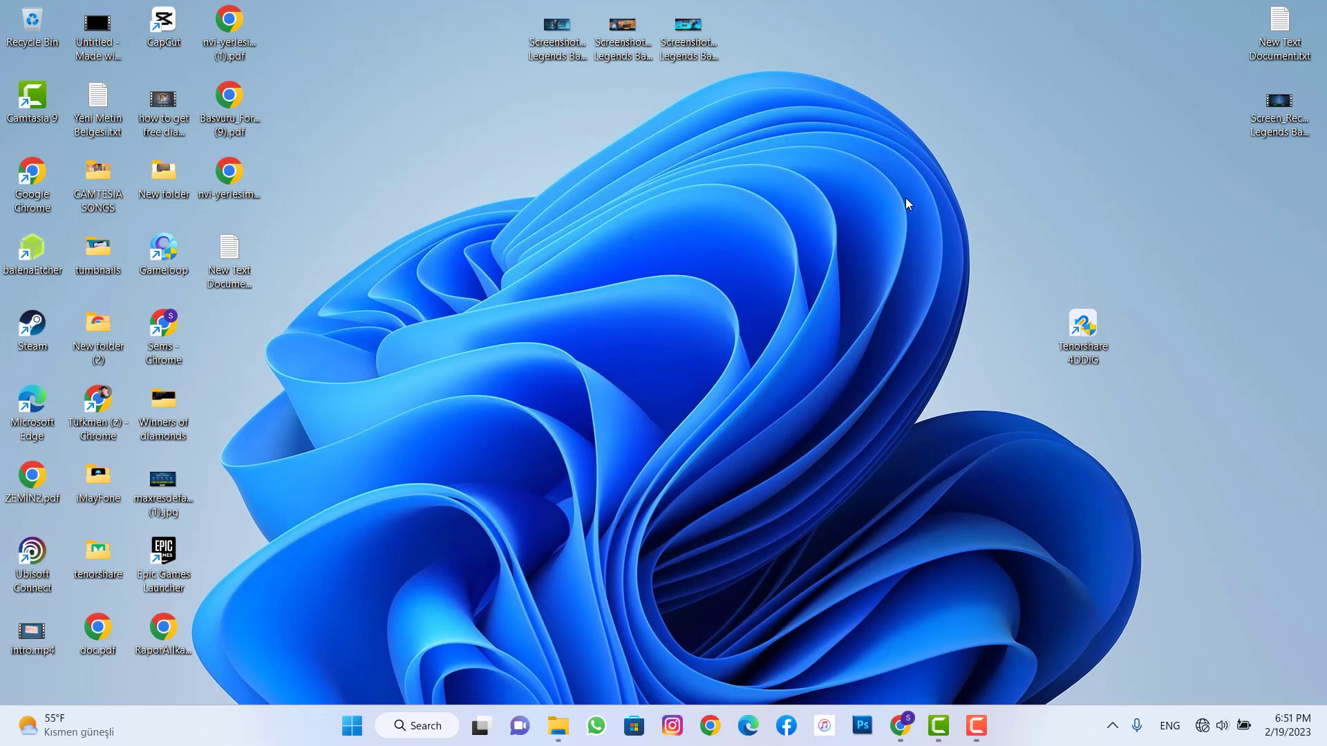
- Check in This PC that sems (E:) is empty, with 57.8 GB free in Properties
{"action": "left_click", "coordinate": [558, 724]}
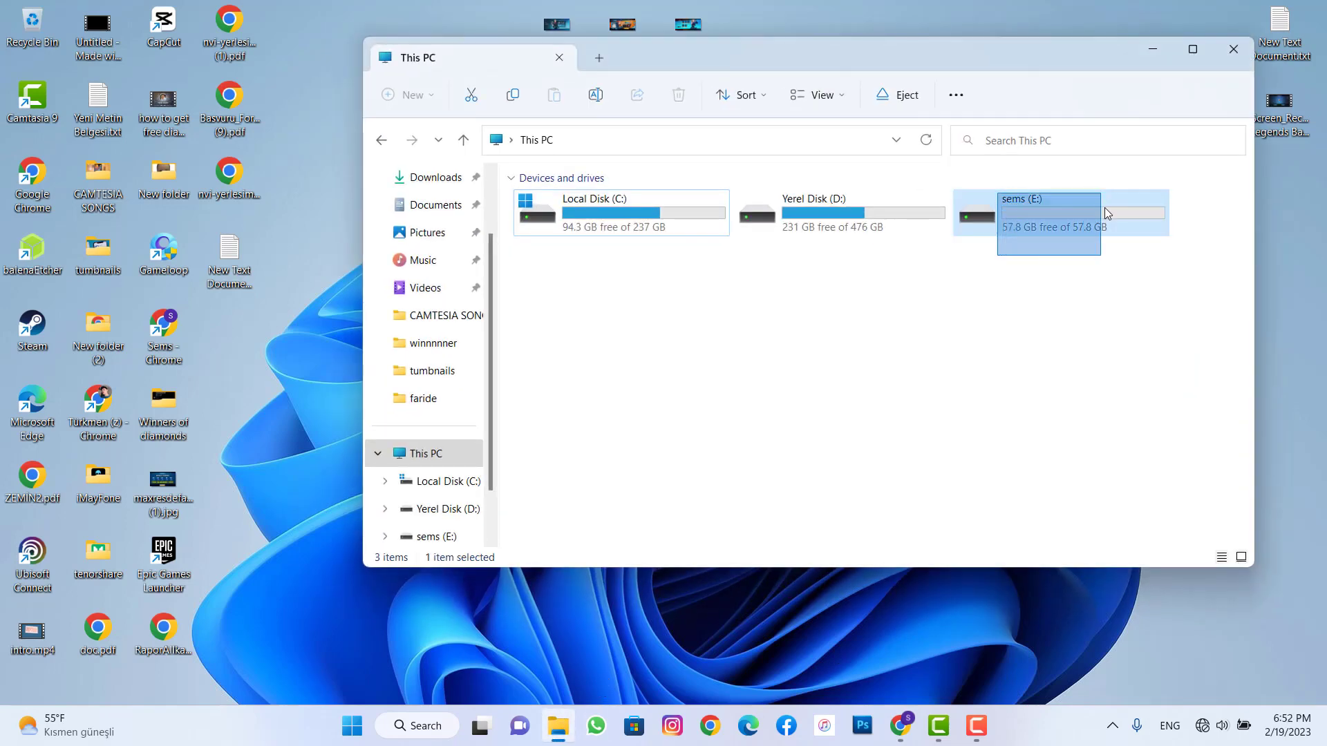
{"action": "double_click", "coordinate": [1075, 218]}
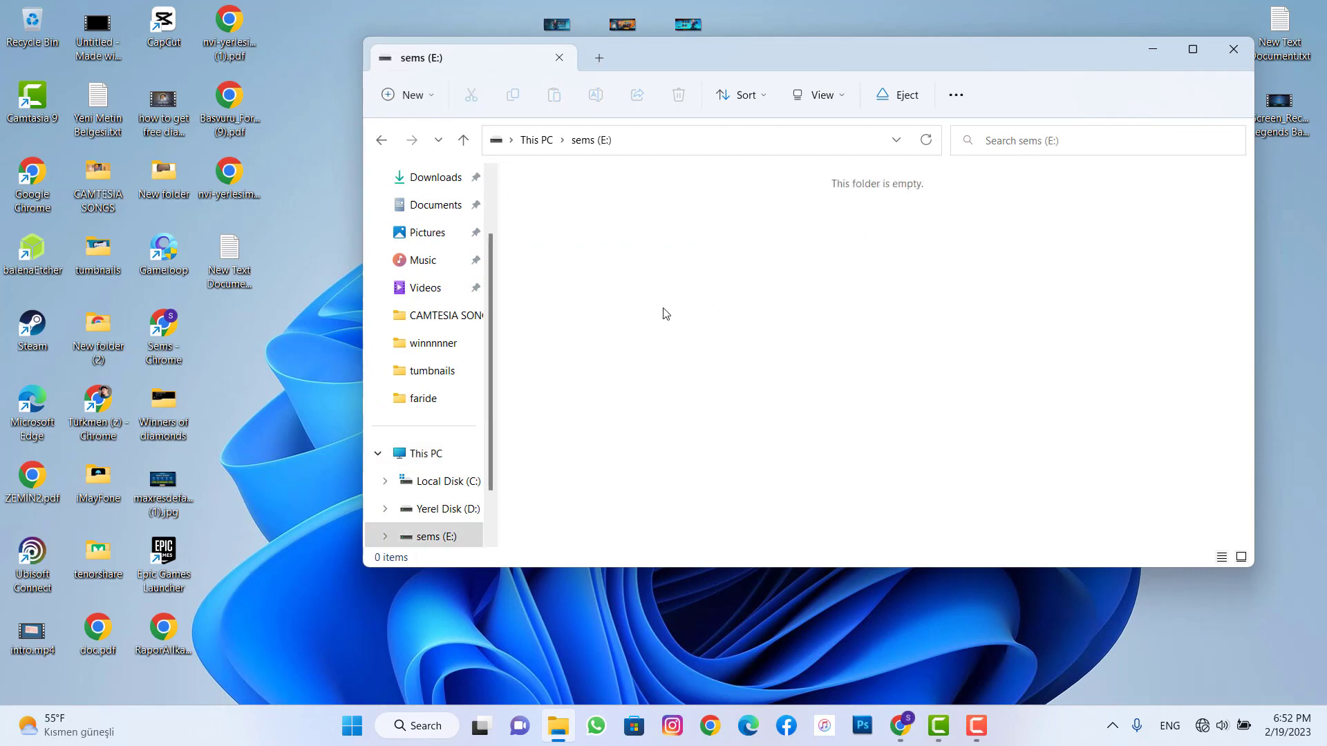
{"action": "left_click", "coordinate": [380, 140]}
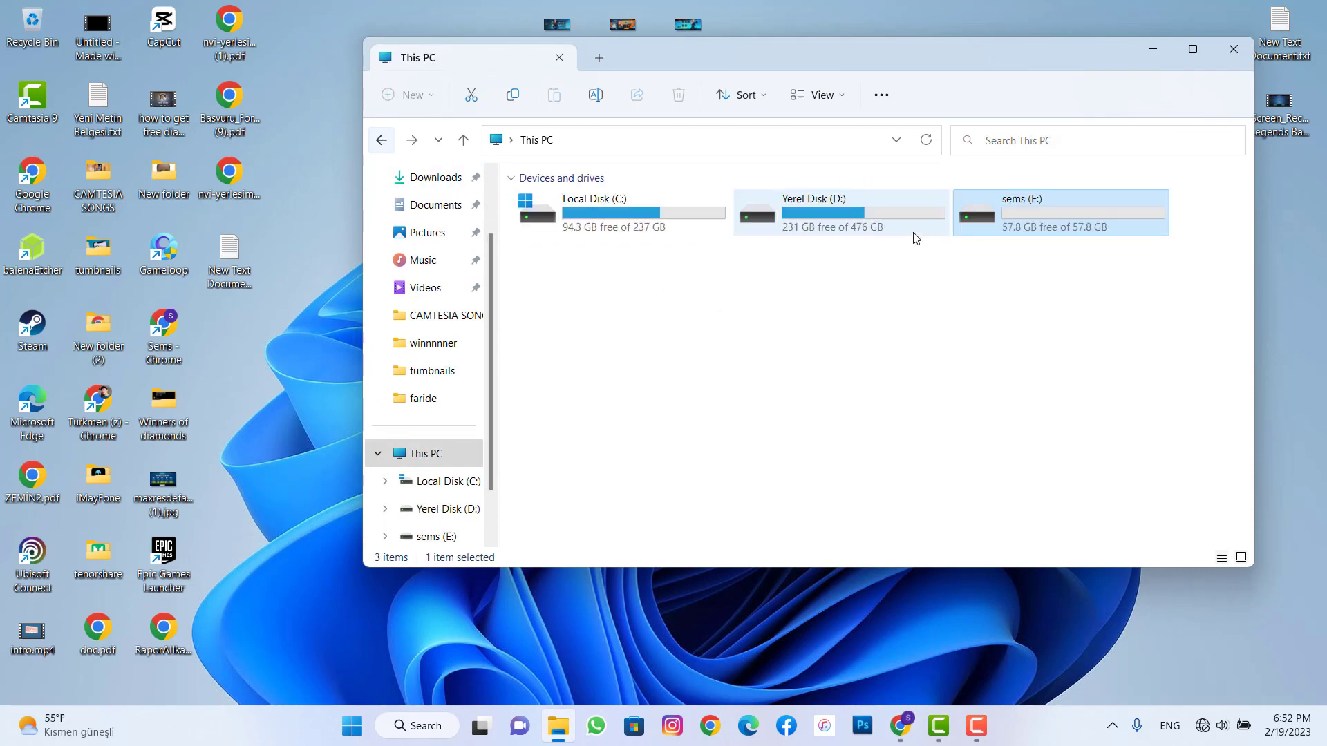
{"action": "right_click", "coordinate": [1036, 242]}
{"action": "left_click", "coordinate": [1057, 478]}
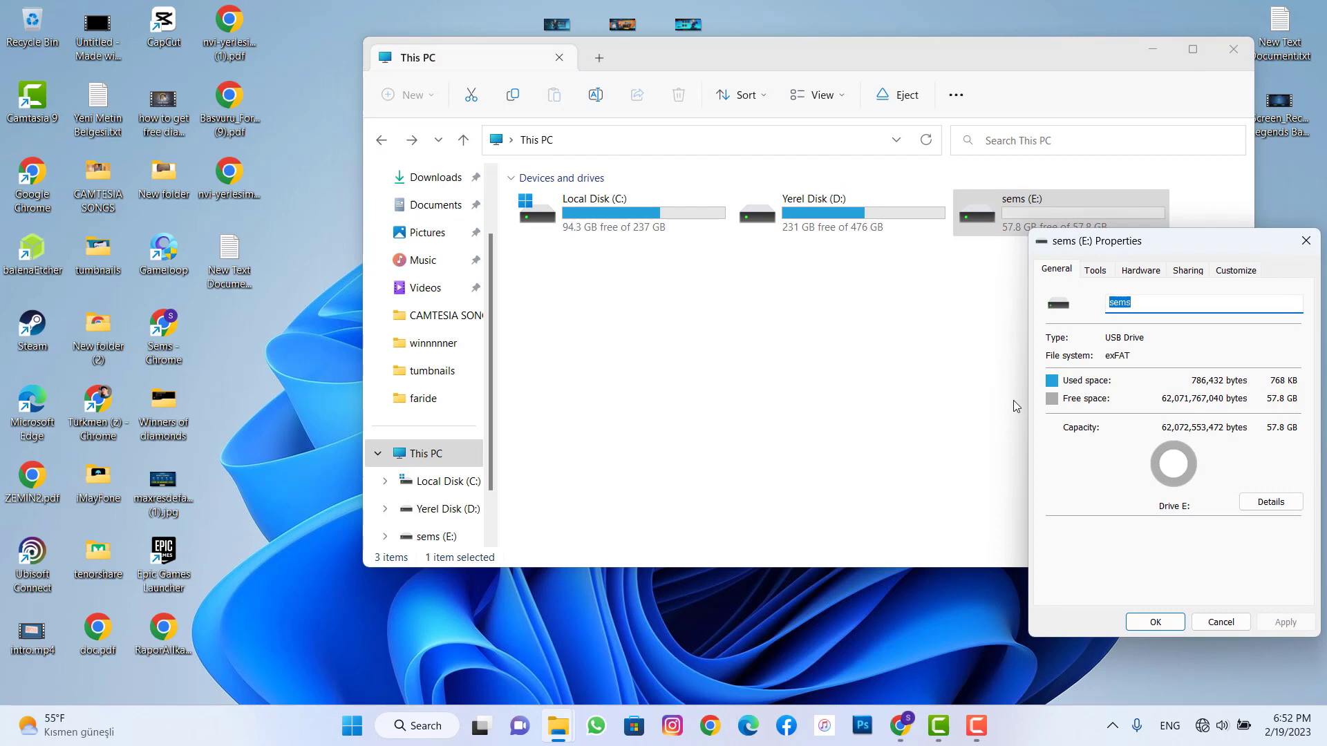
{"action": "left_click_drag", "start_coordinate": [1133, 246], "coordinate": [637, 247]}
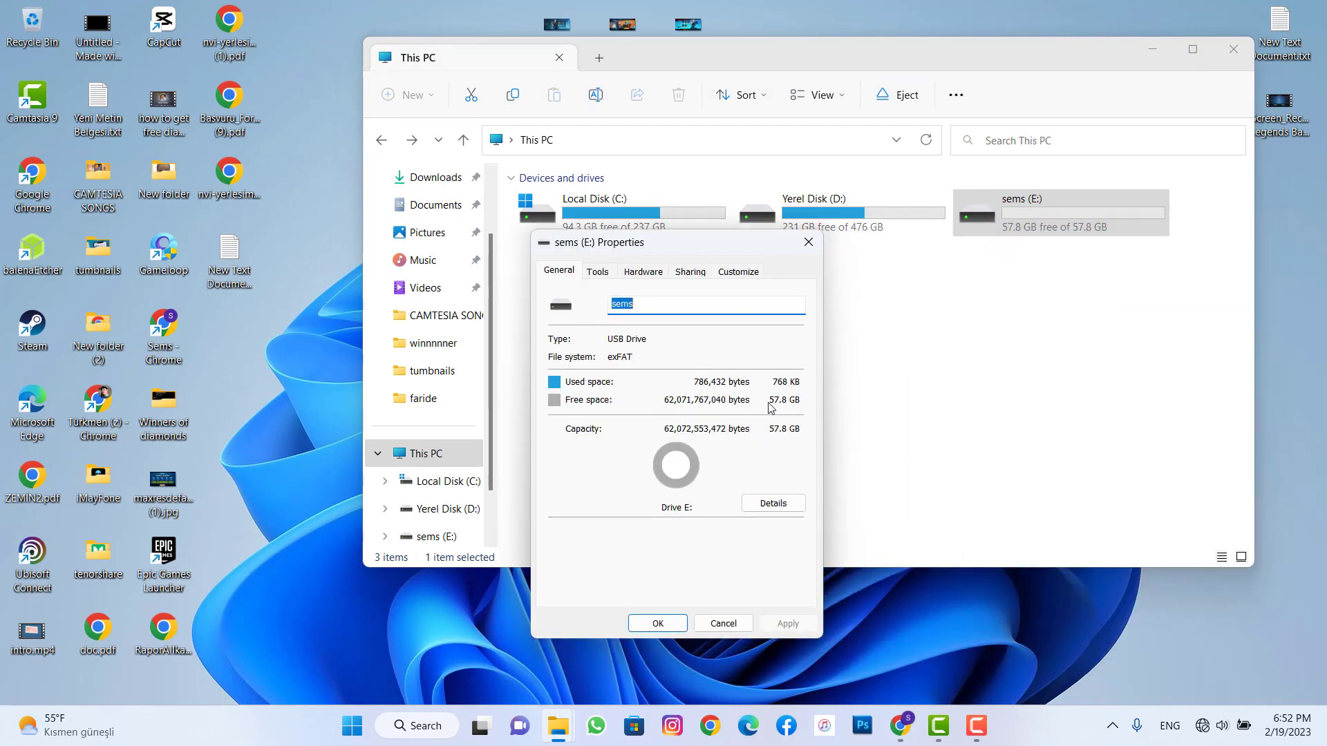
{"action": "left_click", "coordinate": [808, 242]}
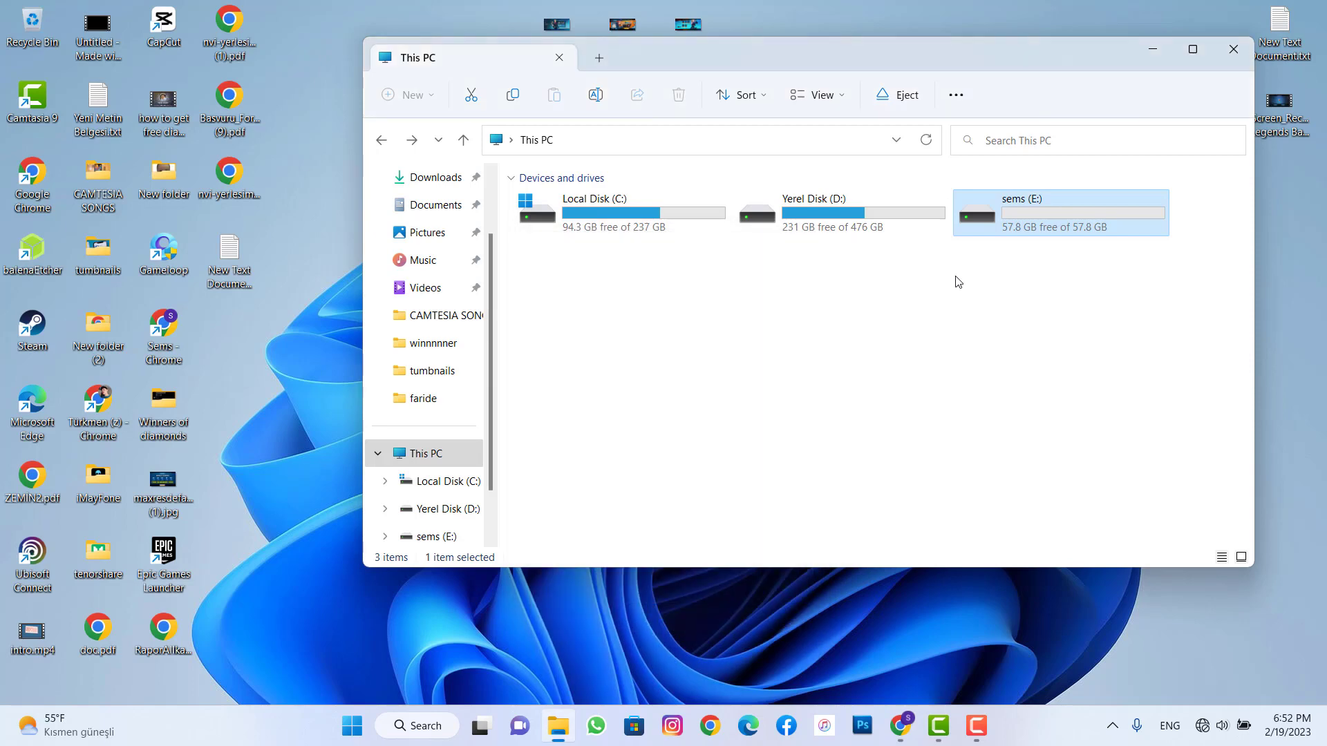
- Copy the three Mobile Legends screenshots from the desktop into sems (E:)
{"action": "double_click", "coordinate": [1011, 214]}
{"action": "left_click_drag", "start_coordinate": [760, 48], "coordinate": [611, 97]}
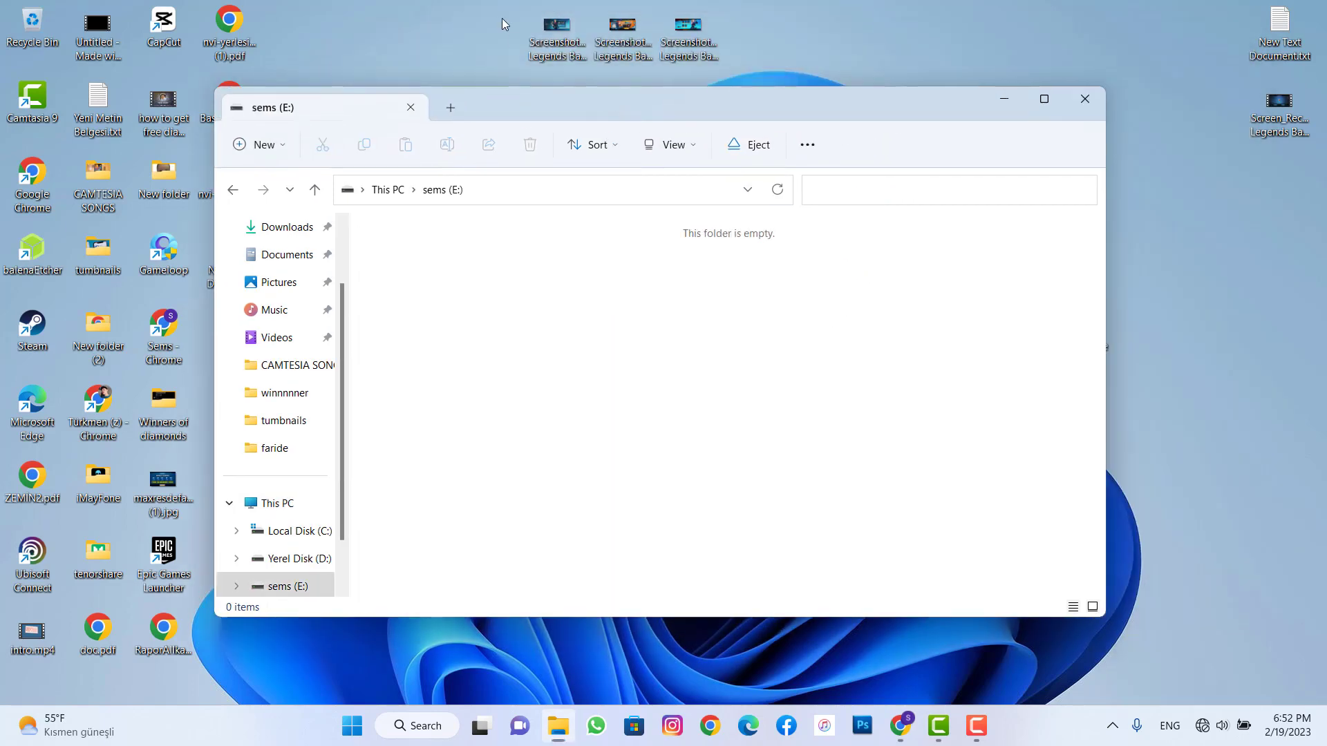
{"action": "mouse_move", "coordinate": [500, 18]}
{"action": "left_mouse_down"}
{"action": "mouse_move", "coordinate": [698, 40]}
{"action": "mouse_move", "coordinate": [612, 291]}
{"action": "left_mouse_up"}
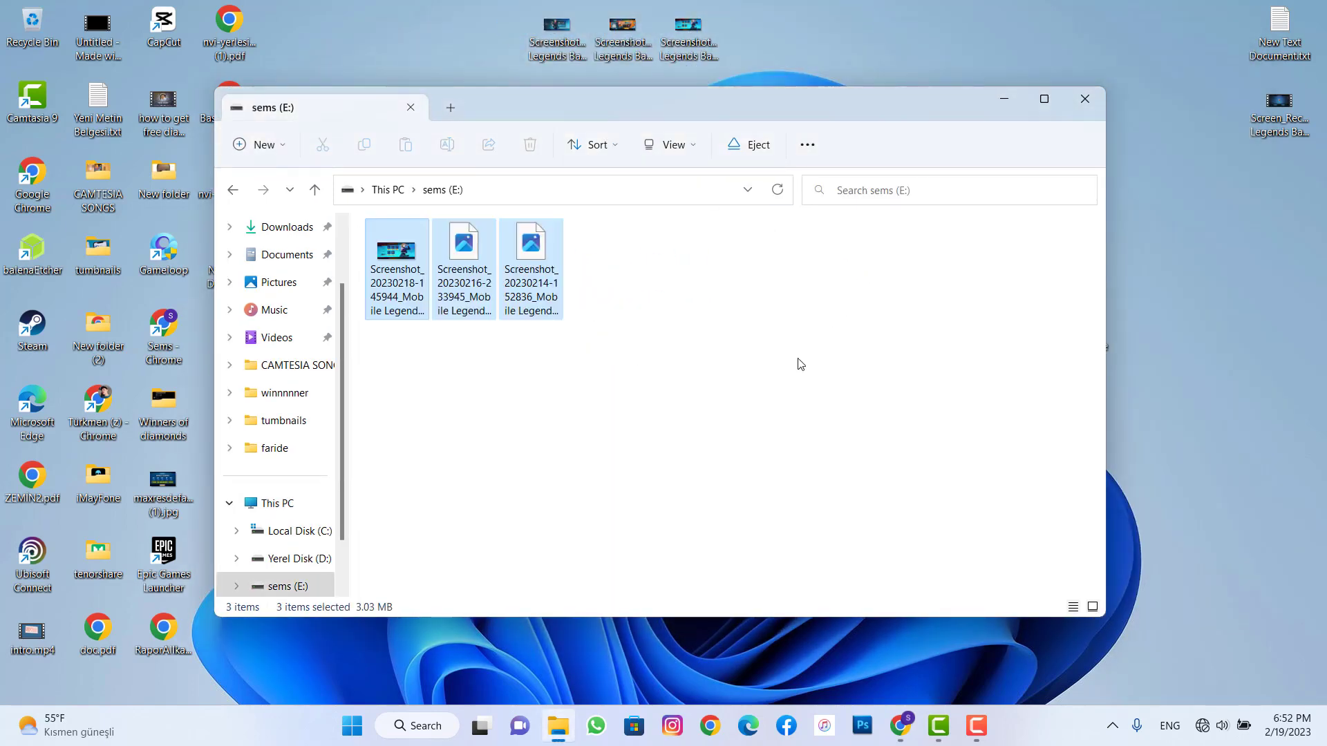
- Preview the copied screenshots in the photo viewer, then close it
{"action": "double_click", "coordinate": [396, 266]}
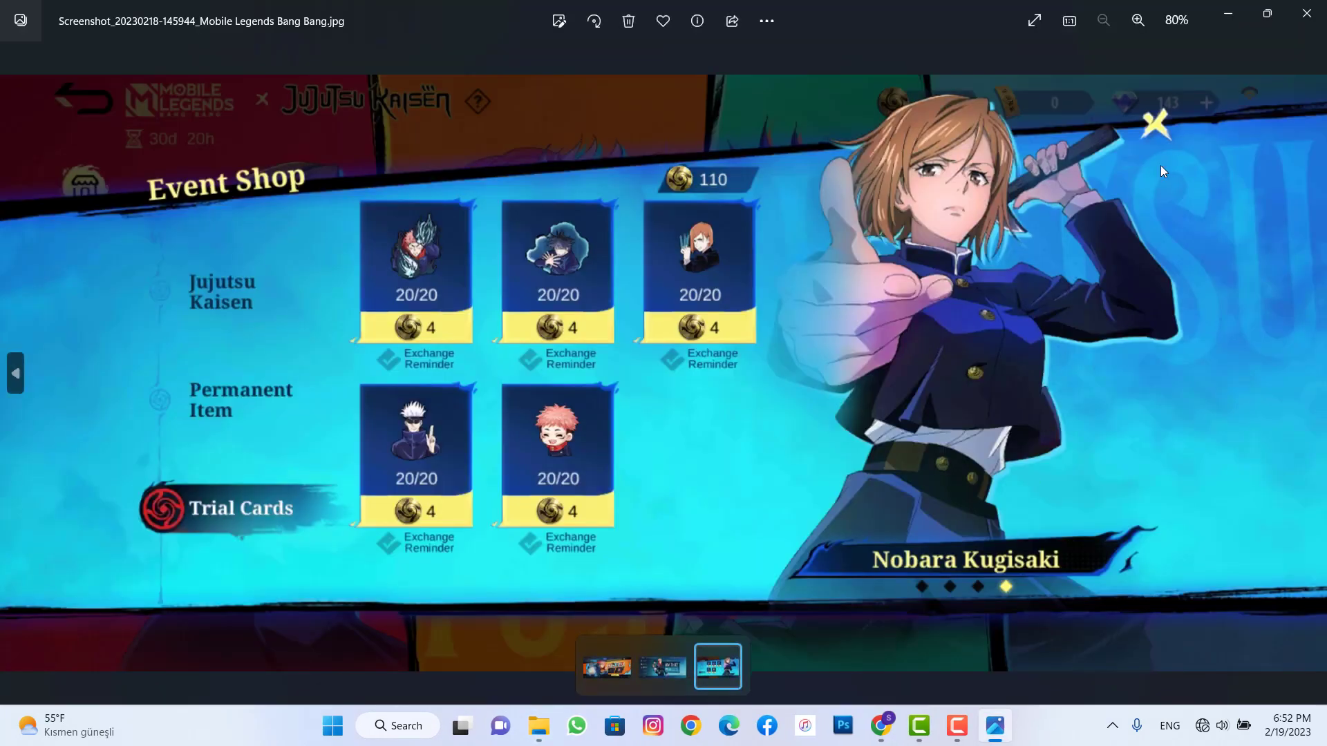
{"action": "left_click", "coordinate": [1266, 14]}
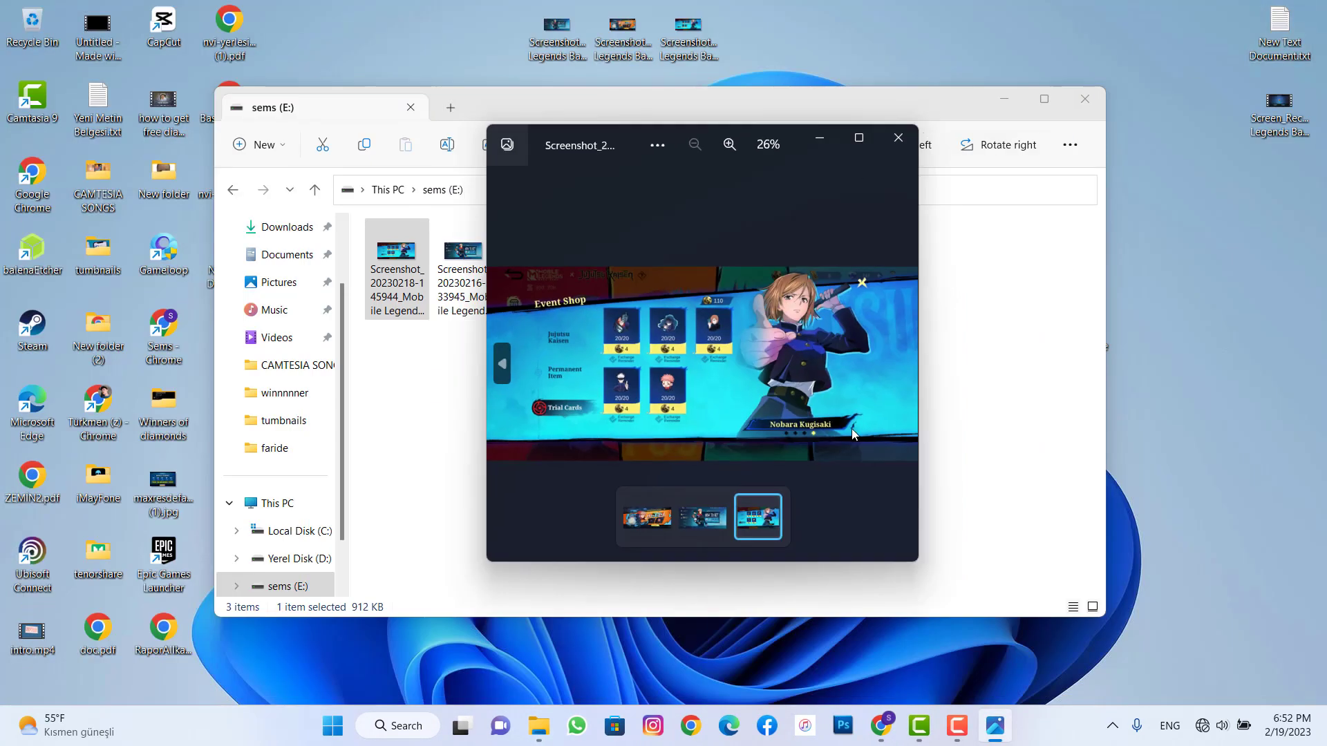
{"action": "left_click", "coordinate": [702, 517]}
{"action": "left_click", "coordinate": [649, 522]}
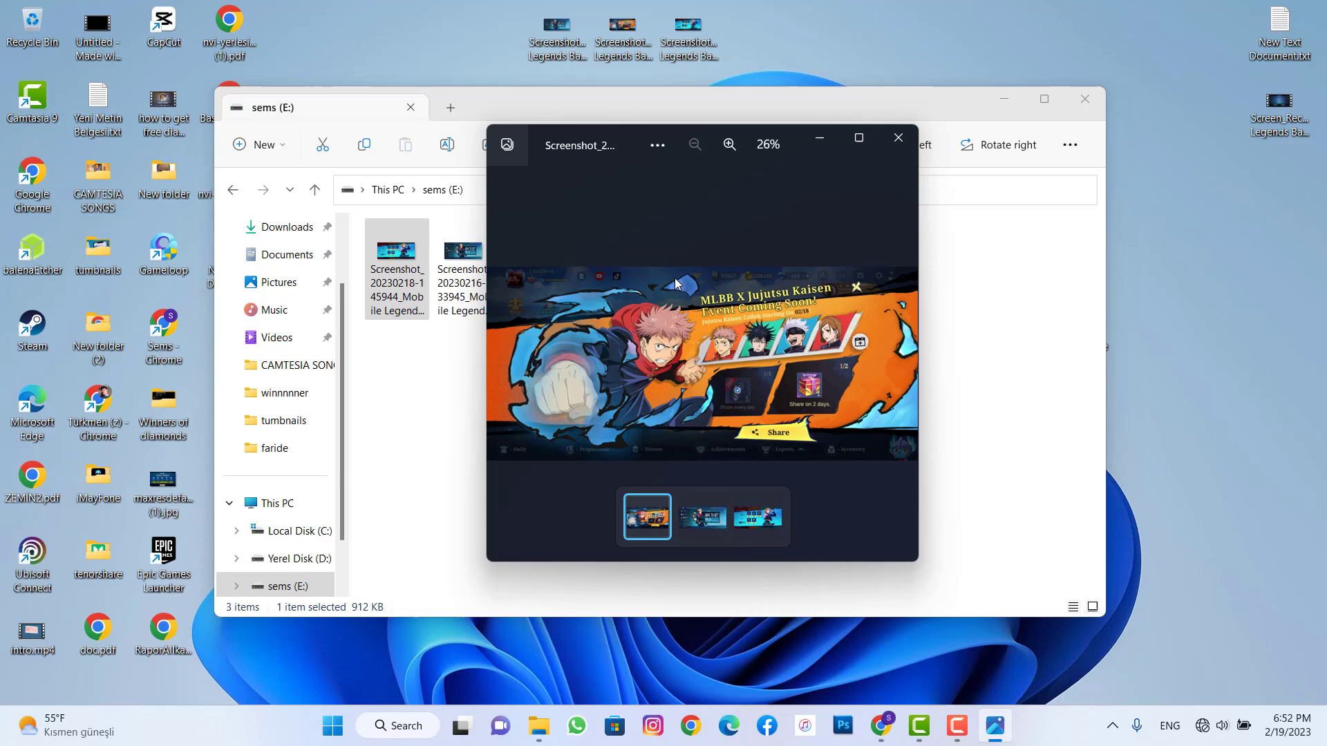
{"action": "left_click", "coordinate": [911, 137]}
- Select all three files on the card, clear the selection, and close File Explorer
{"action": "key", "text": "ctrl+a"}
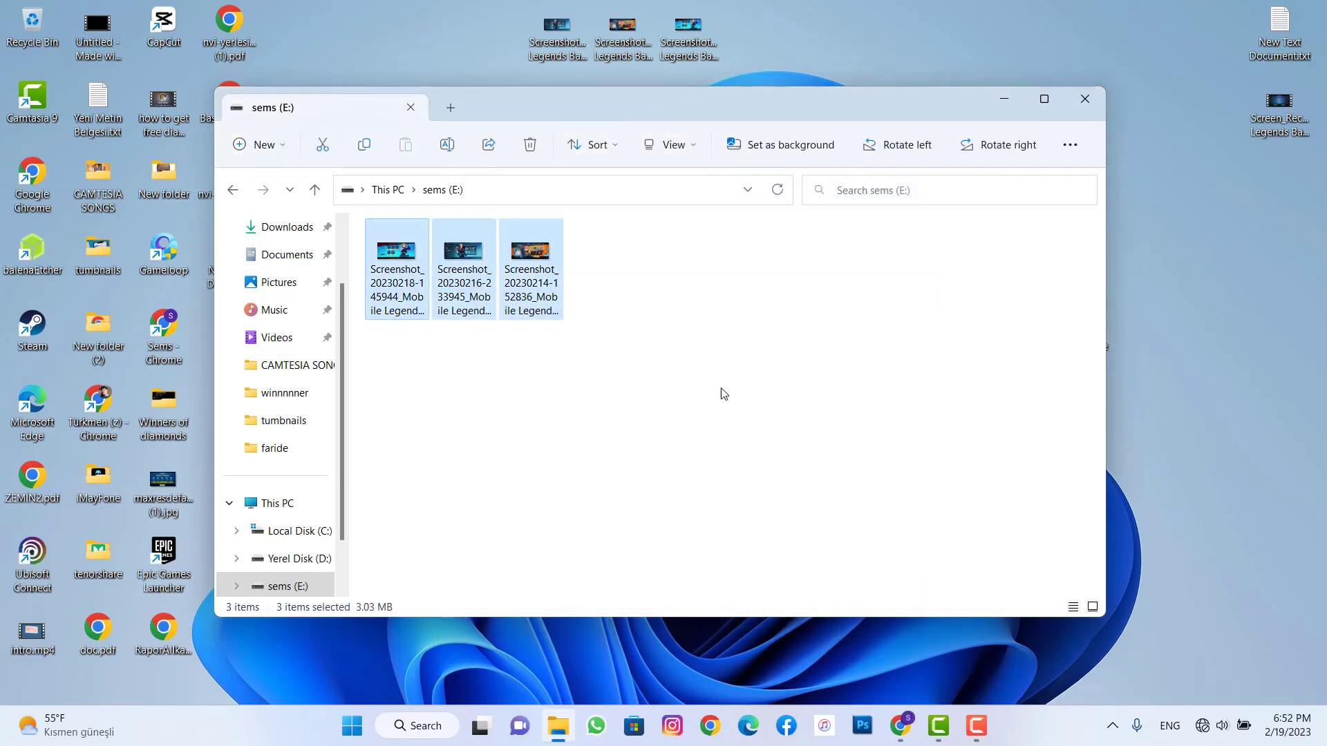
{"action": "left_click", "coordinate": [588, 362]}
{"action": "left_click", "coordinate": [1075, 104]}
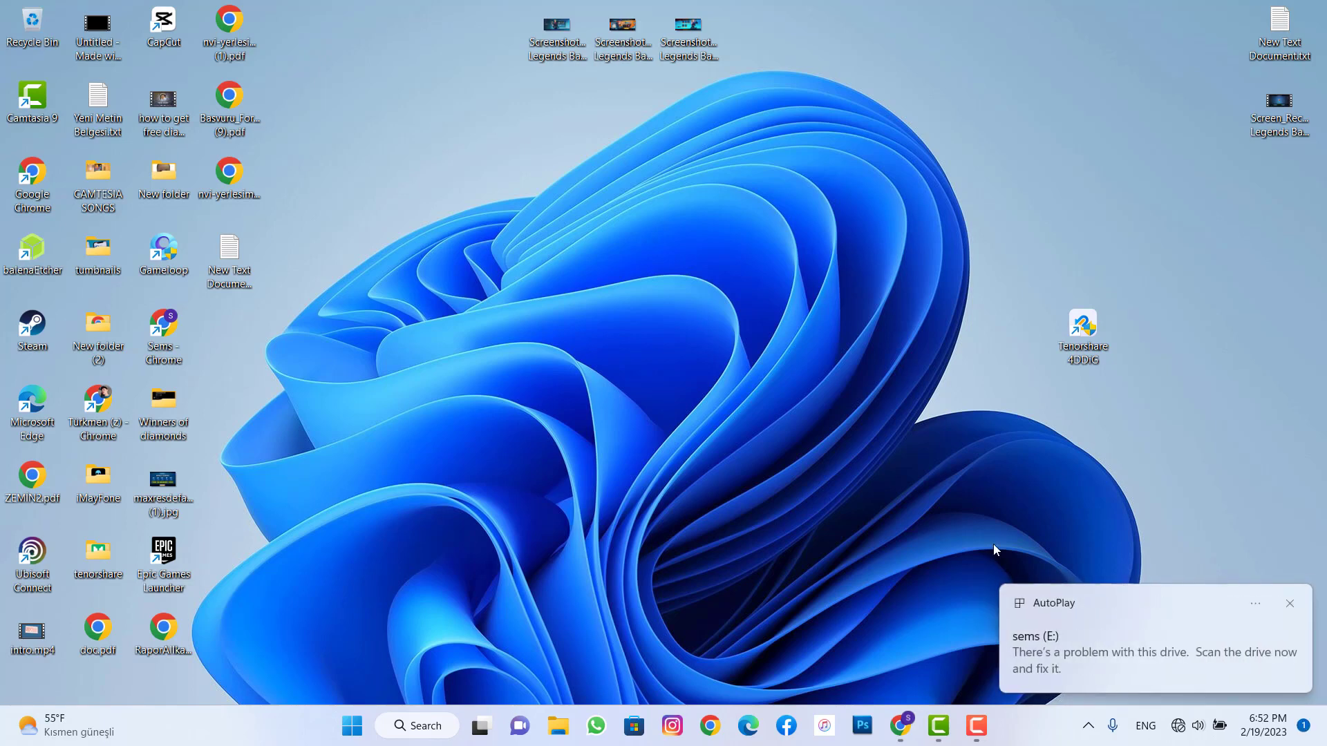
- Dismiss the scan-and-fix prompt and open the sems (E:) card in a folder window
{"action": "left_click", "coordinate": [1114, 660]}
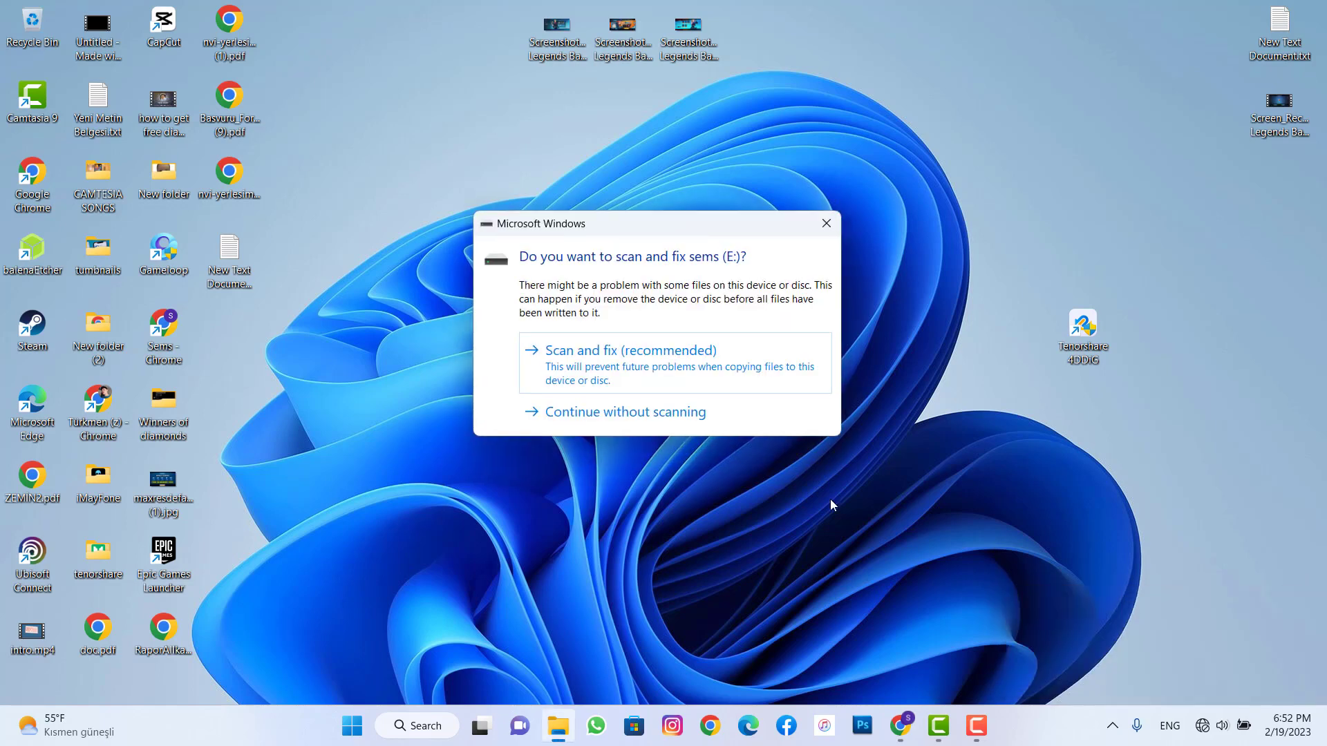
{"action": "left_click", "coordinate": [664, 412]}
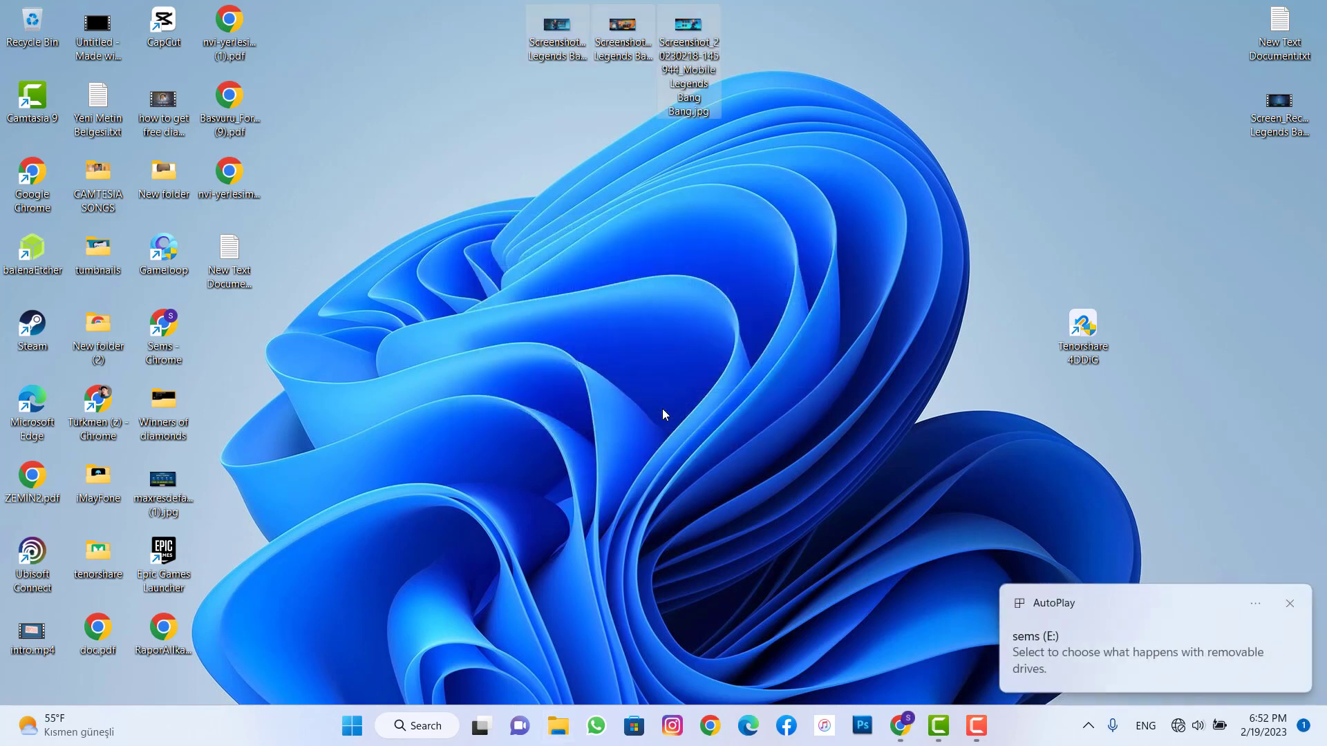
{"action": "left_click", "coordinate": [1068, 647]}
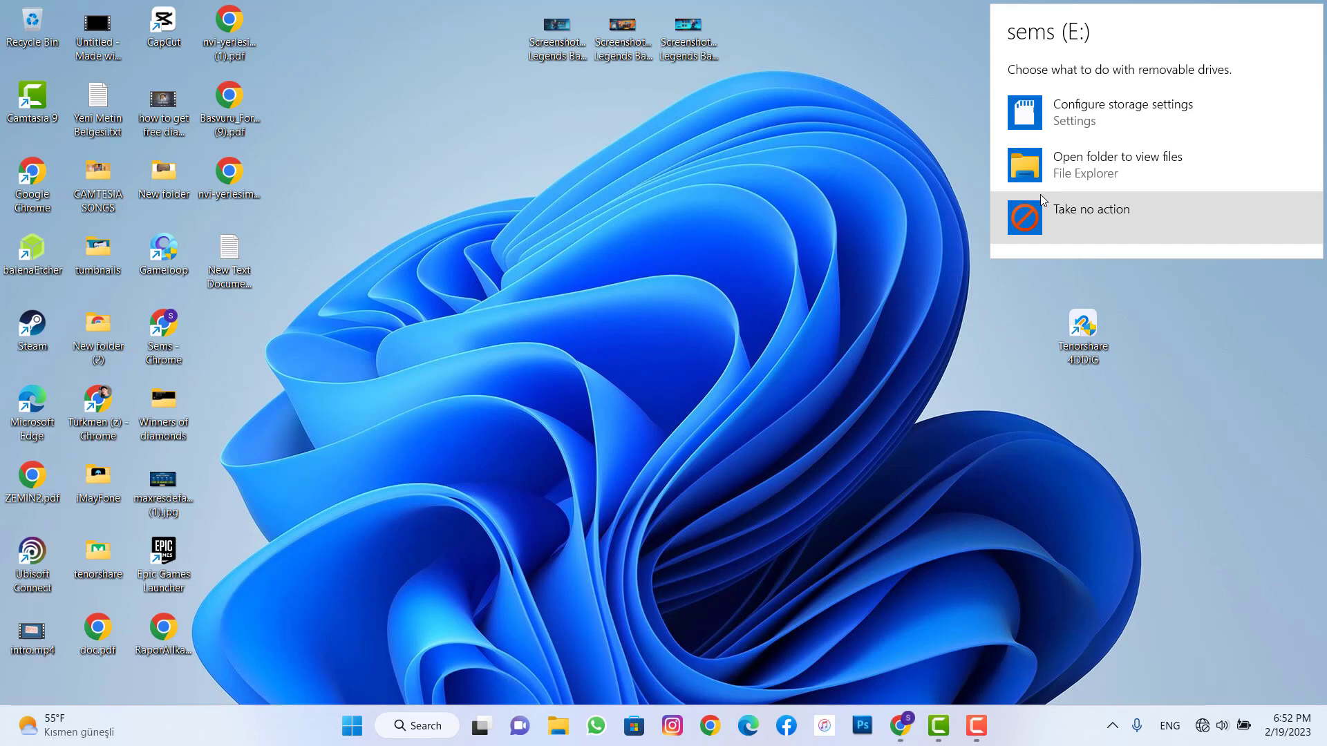
{"action": "left_click", "coordinate": [1086, 165]}
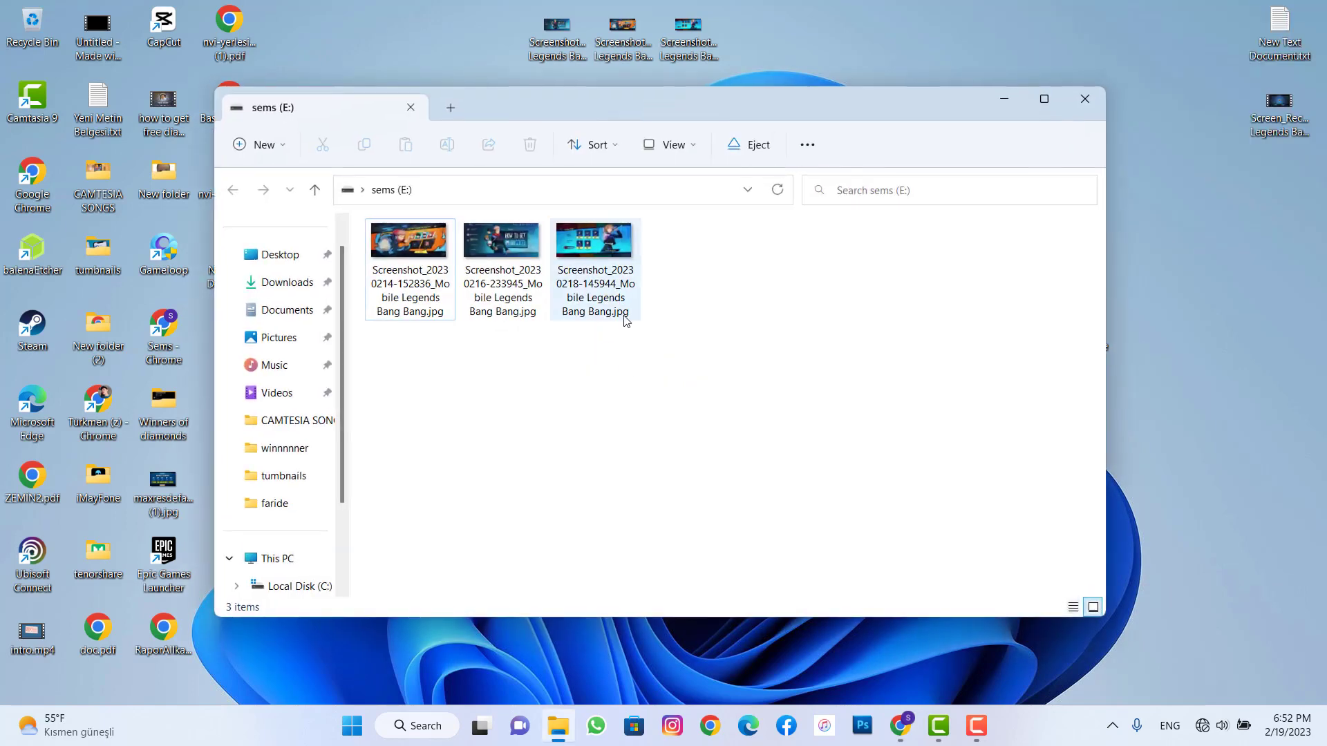
- Permanently delete the three screenshots from sems (E:)
{"action": "left_click_drag", "start_coordinate": [615, 394], "coordinate": [393, 256]}
{"action": "left_click", "coordinate": [436, 400]}
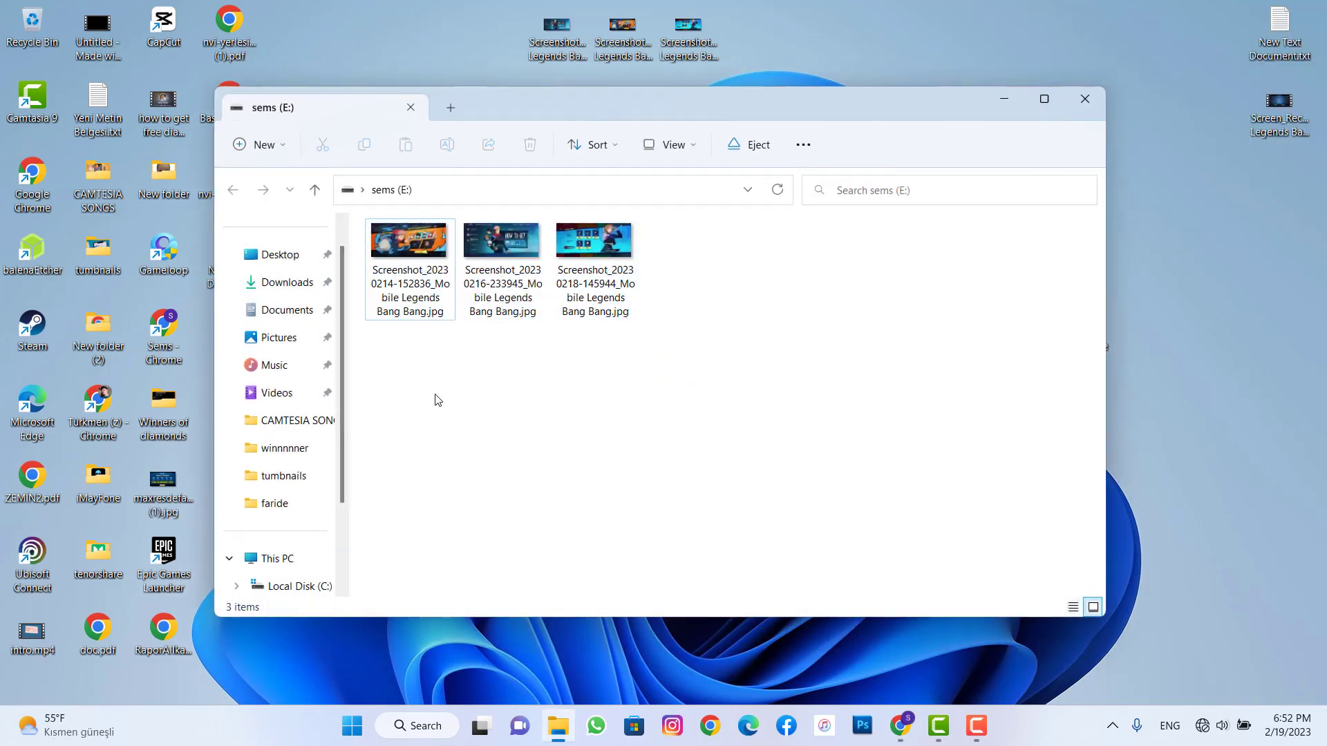
{"action": "left_click_drag", "start_coordinate": [670, 386], "coordinate": [391, 266]}
{"action": "key", "text": "Delete"}
{"action": "key", "text": "Return"}
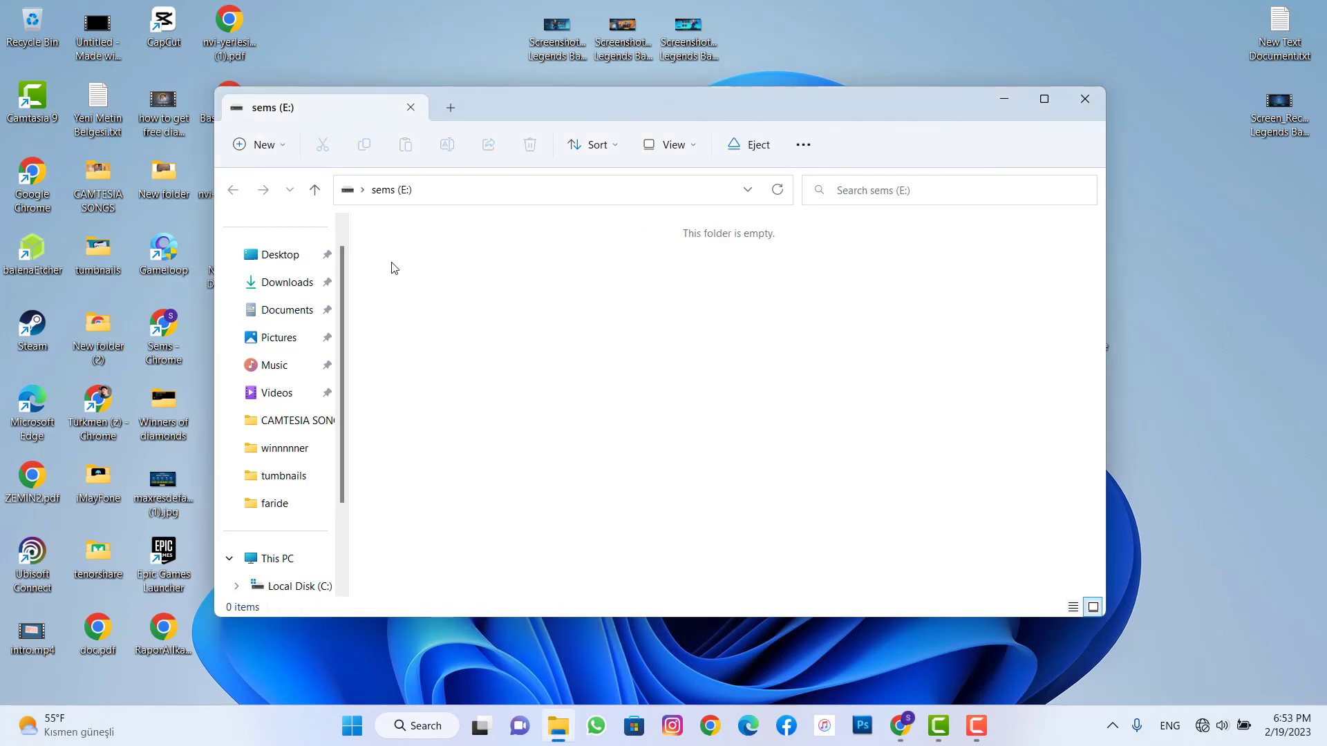
- Confirm the Recycle Bin doesn't hold them, close both windows, and select the desktop copies
{"action": "double_click", "coordinate": [43, 25]}
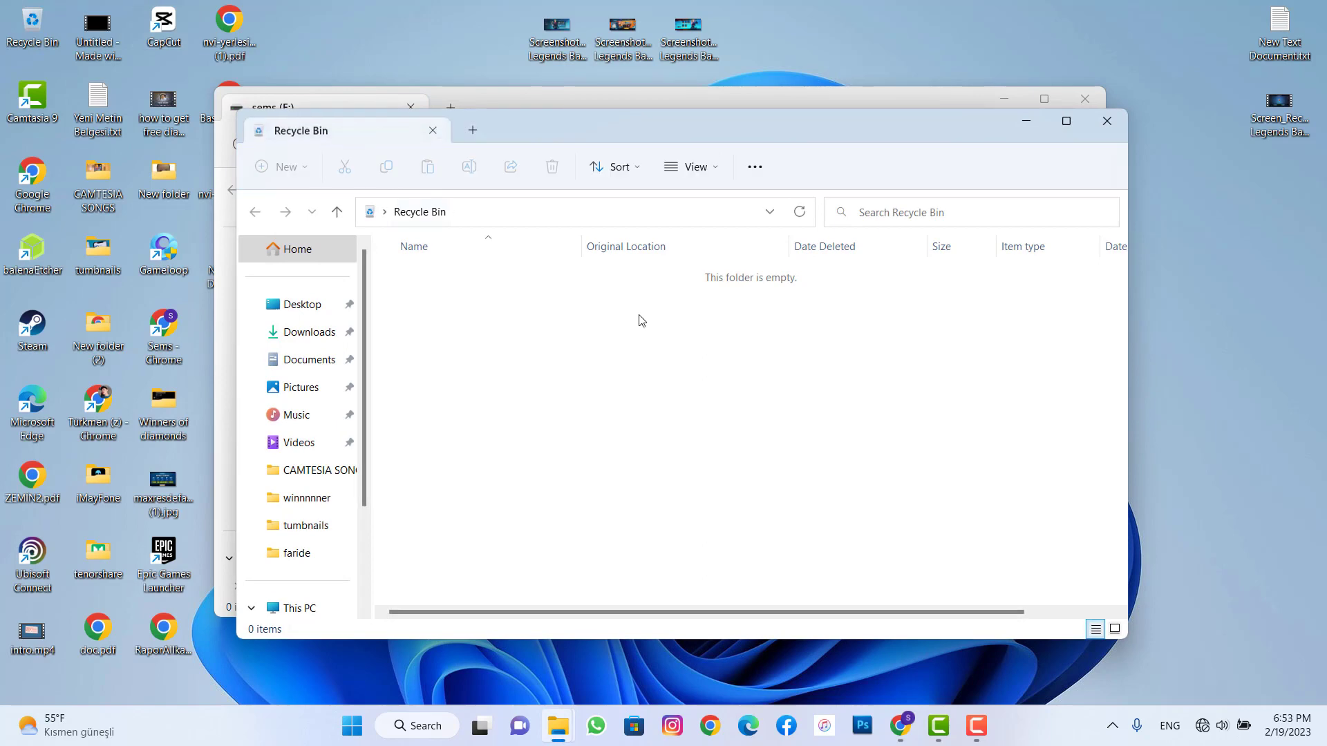
{"action": "left_click", "coordinate": [1104, 121]}
{"action": "left_click", "coordinate": [1086, 98]}
{"action": "left_click_drag", "start_coordinate": [560, 108], "coordinate": [711, 6]}
{"action": "left_click", "coordinate": [714, 11]}
{"action": "key", "text": "Delete"}
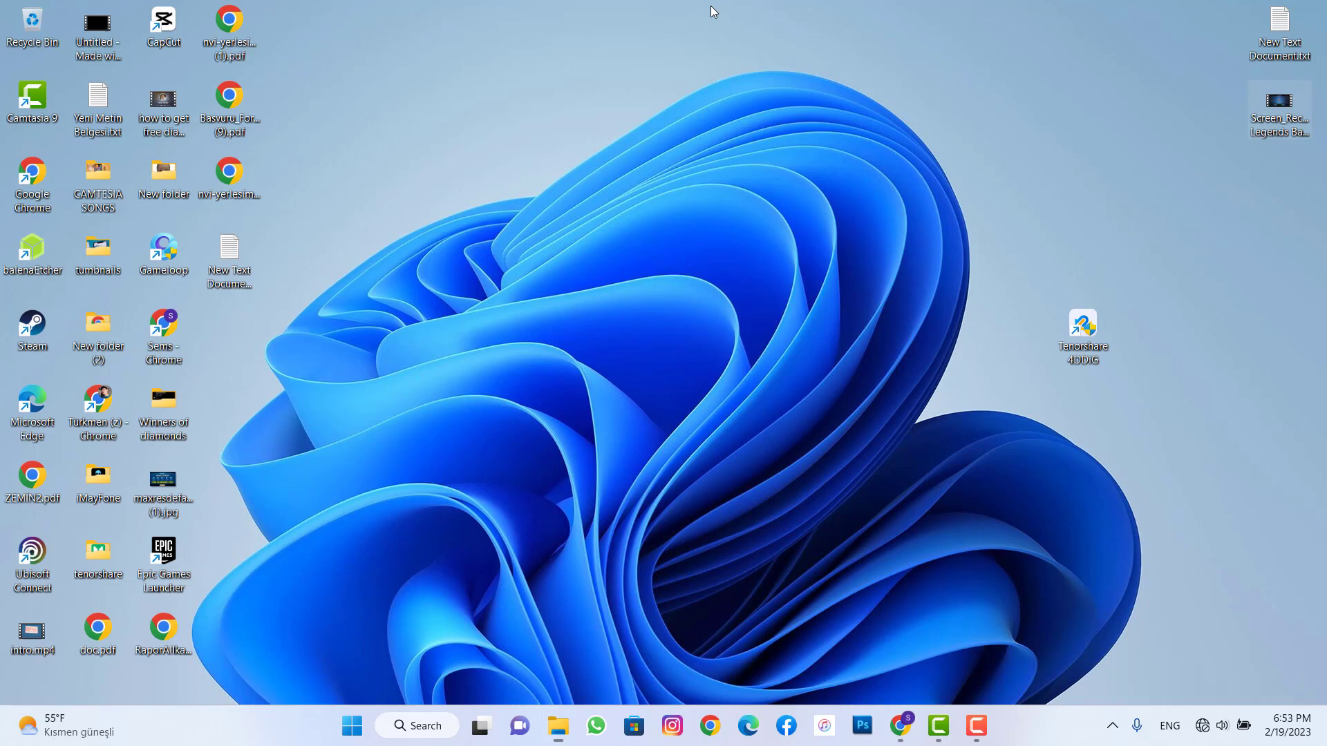
{"action": "double_click", "coordinate": [31, 25]}
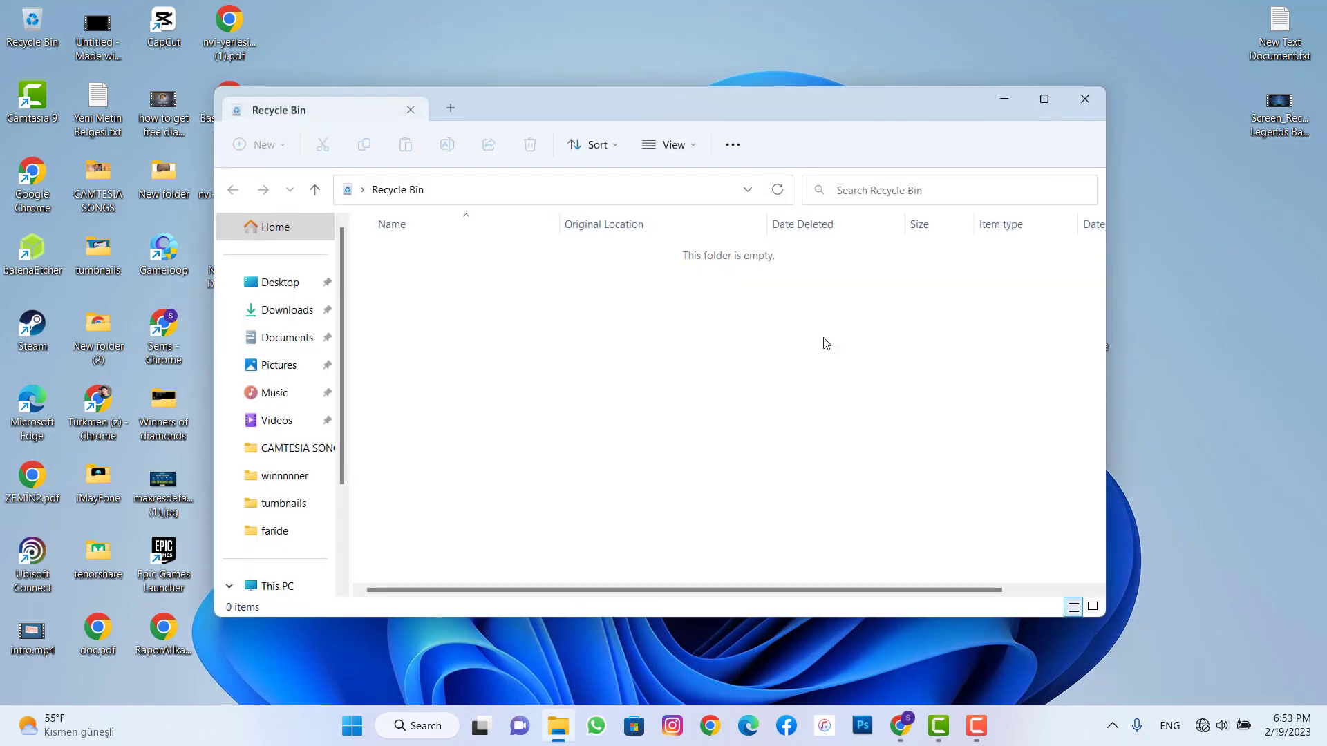
{"action": "left_click", "coordinate": [1084, 99]}
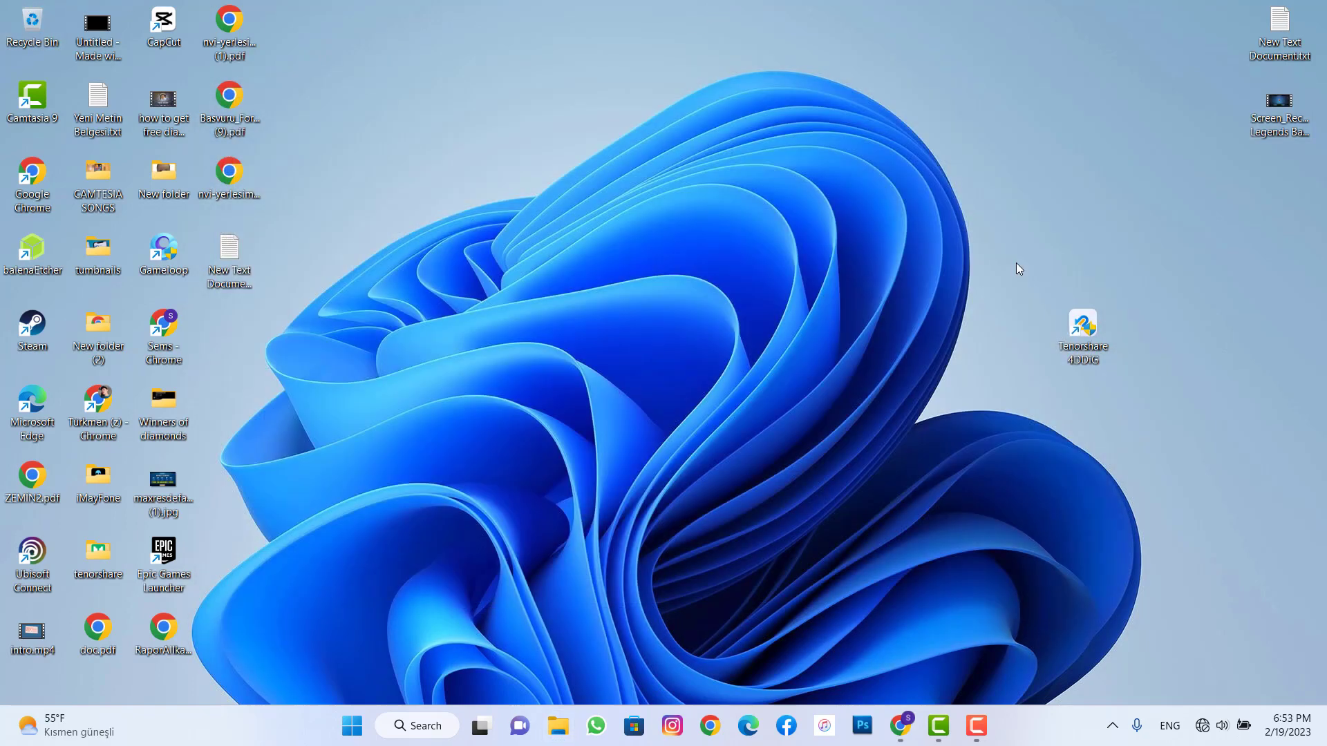
{"action": "left_click", "coordinate": [901, 725]}
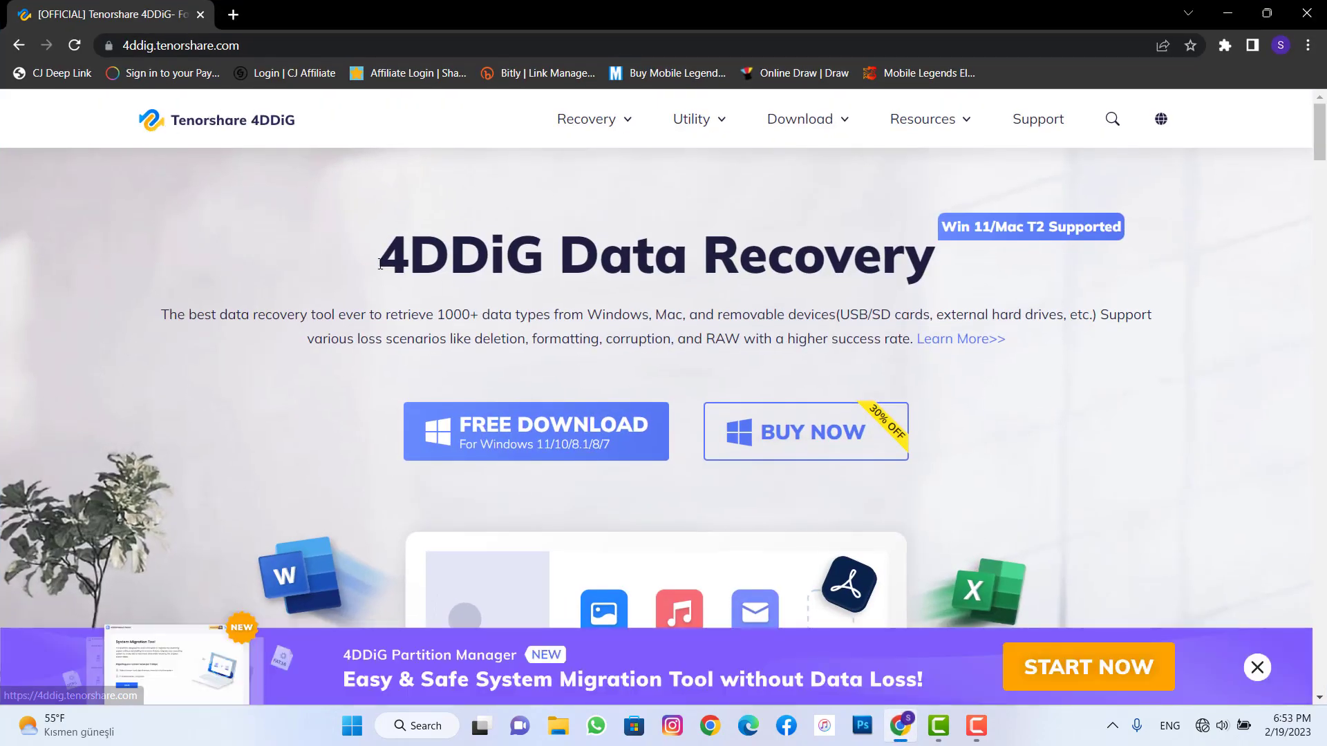
{"action": "left_click_drag", "start_coordinate": [377, 255], "coordinate": [954, 263]}
{"action": "scroll", "coordinate": [953, 264], "scroll_direction": "down", "scroll_amount": 15}
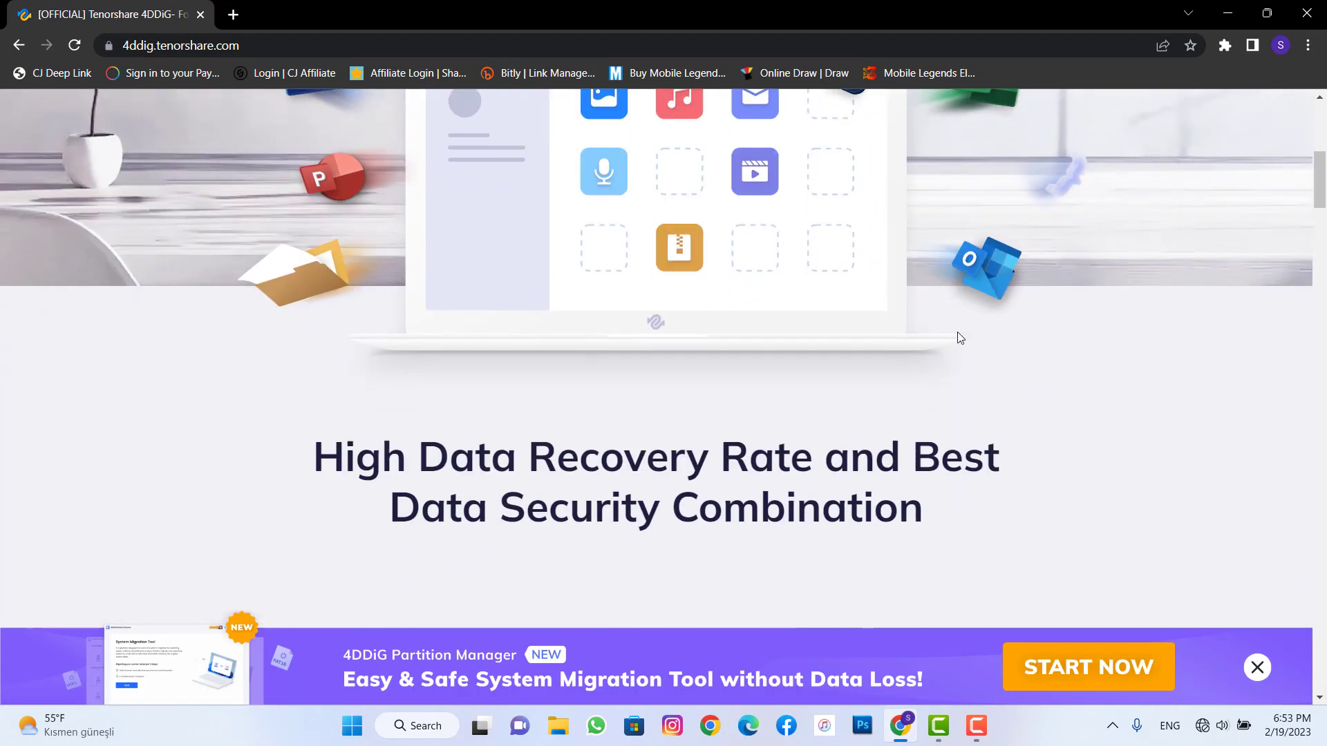
{"action": "scroll", "coordinate": [952, 358], "scroll_direction": "down", "scroll_amount": 20}
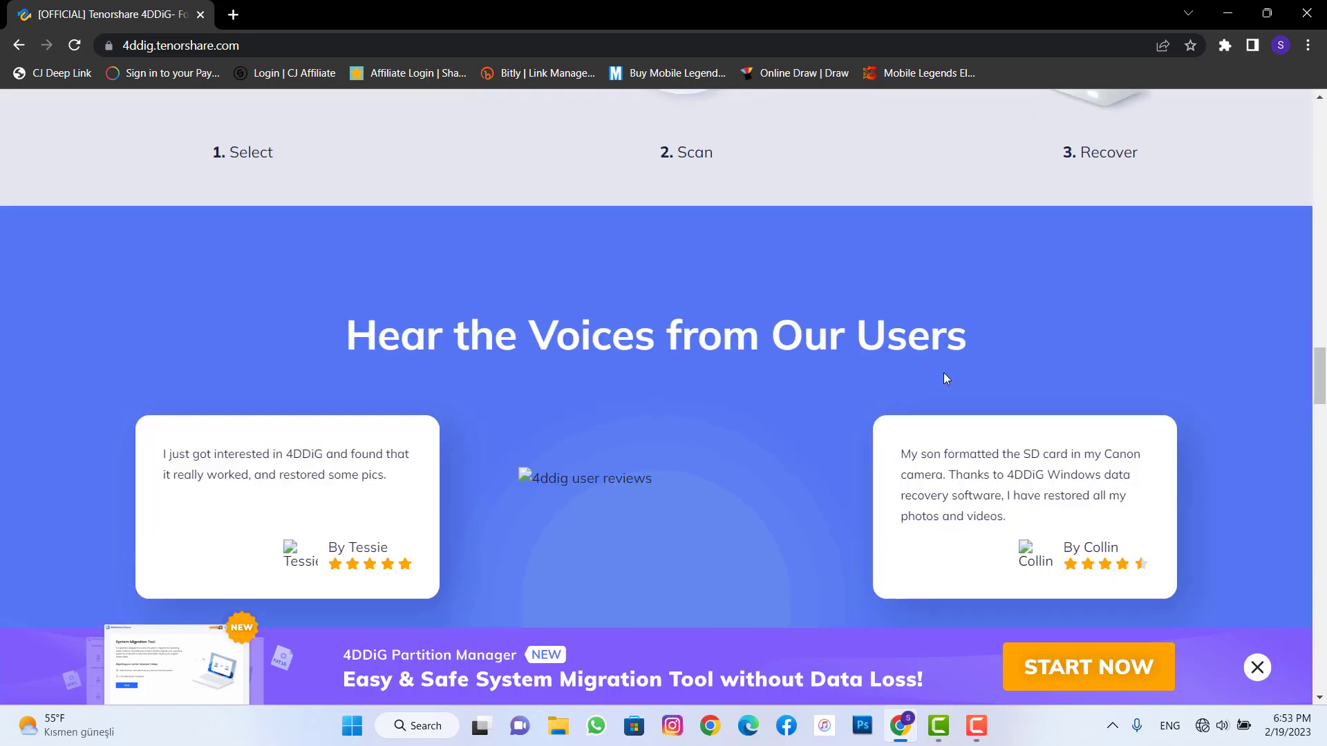
{"action": "scroll", "coordinate": [942, 379], "scroll_direction": "up", "scroll_amount": 20}
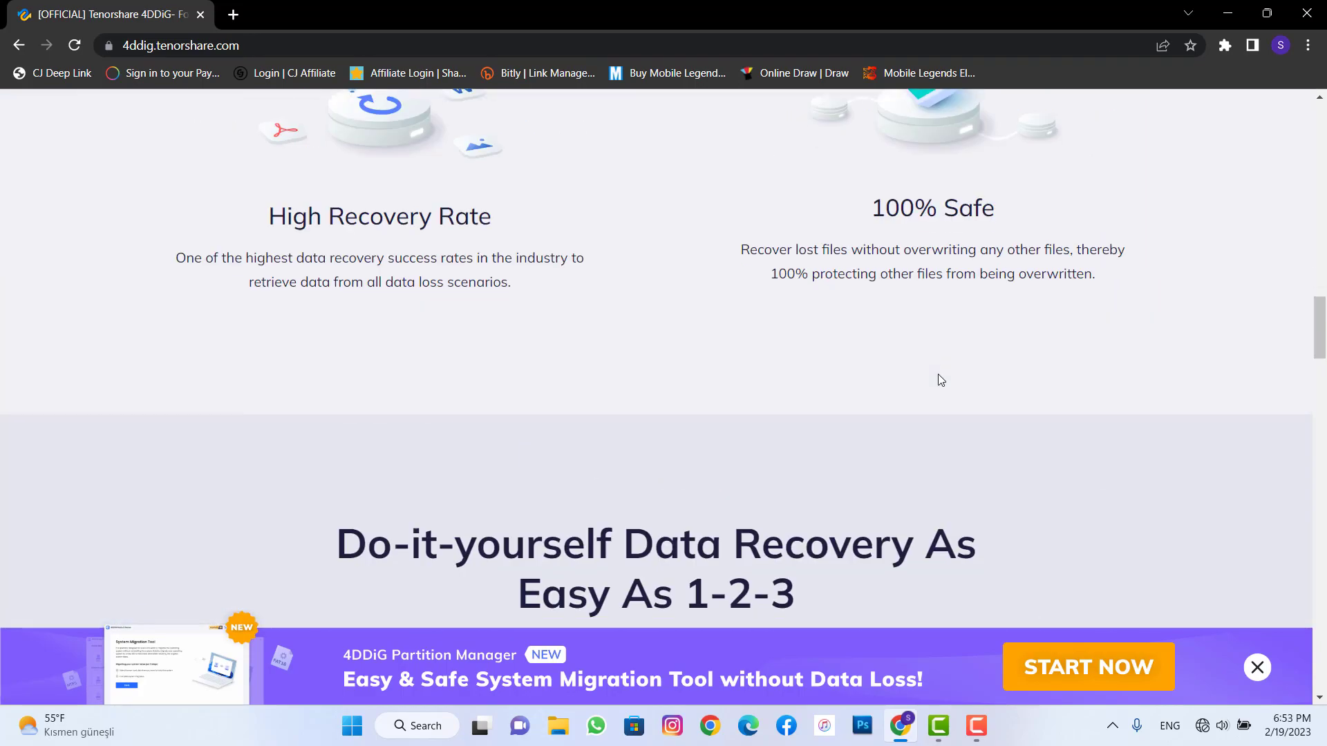
{"action": "scroll", "coordinate": [938, 375], "scroll_direction": "up", "scroll_amount": 8}
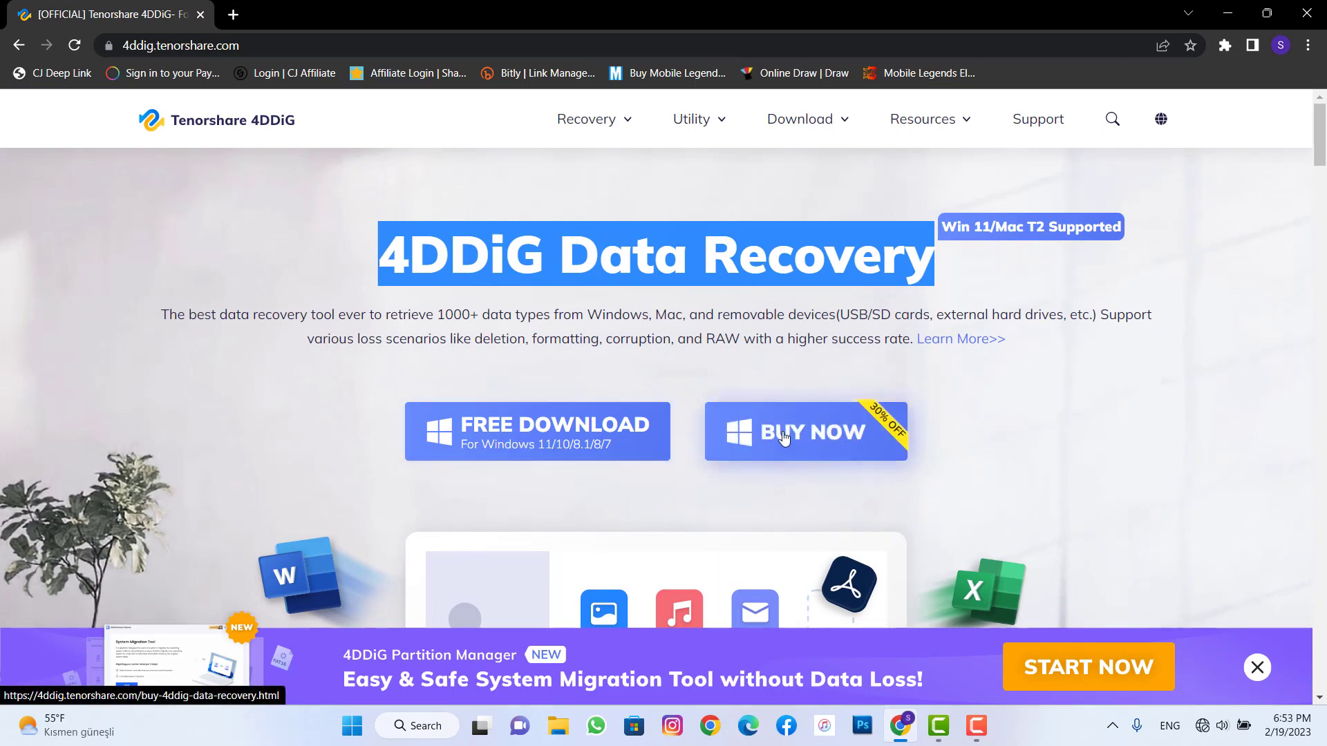
- Launch Tenorshare 4DDiG from the desktop shortcut and start a scan of sems (E:)
{"action": "left_click", "coordinate": [1227, 12]}
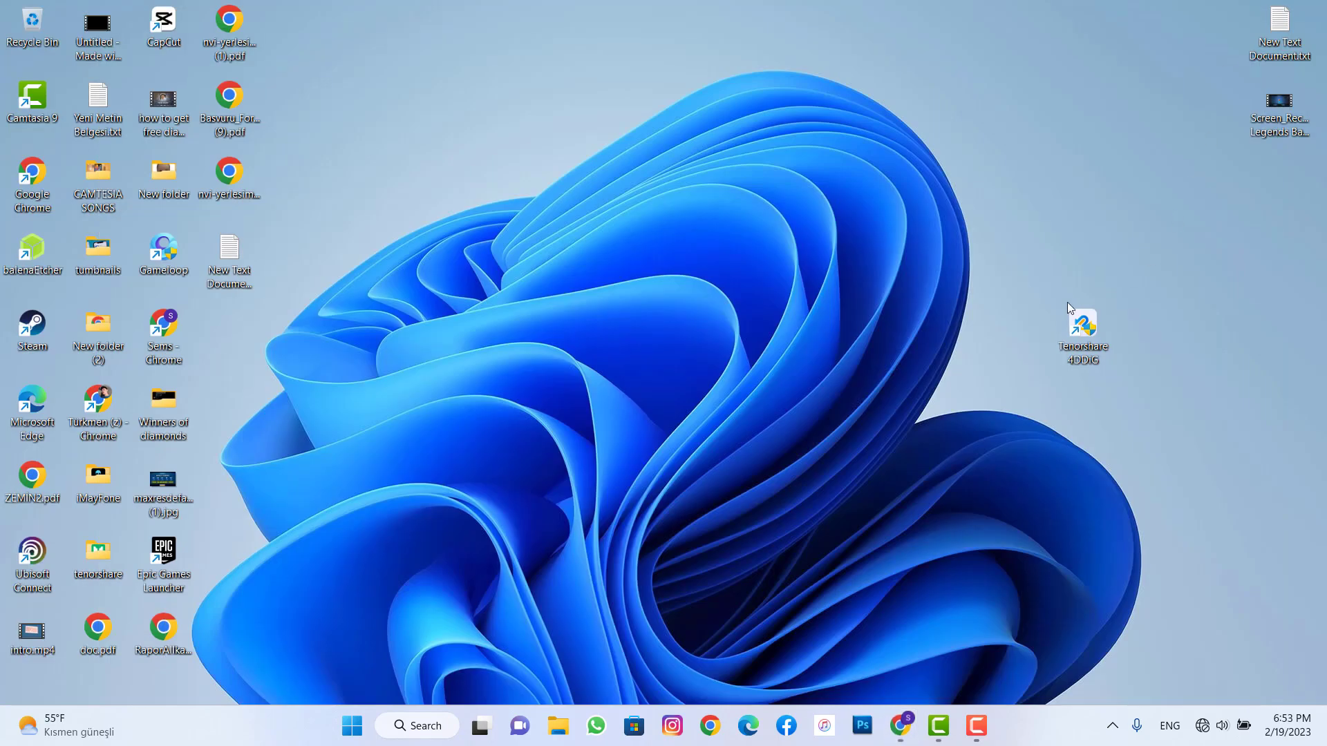
{"action": "left_click_drag", "start_coordinate": [994, 272], "coordinate": [1175, 369]}
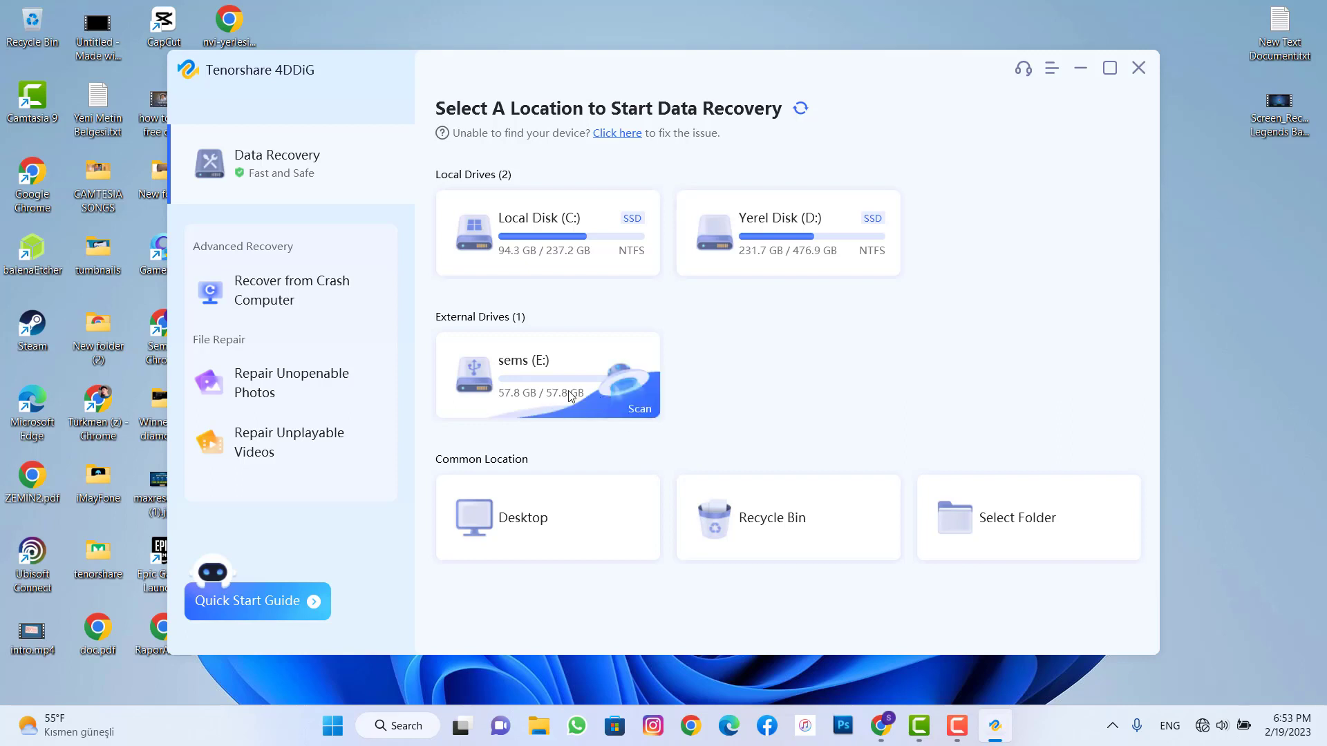
{"action": "left_click", "coordinate": [634, 410]}
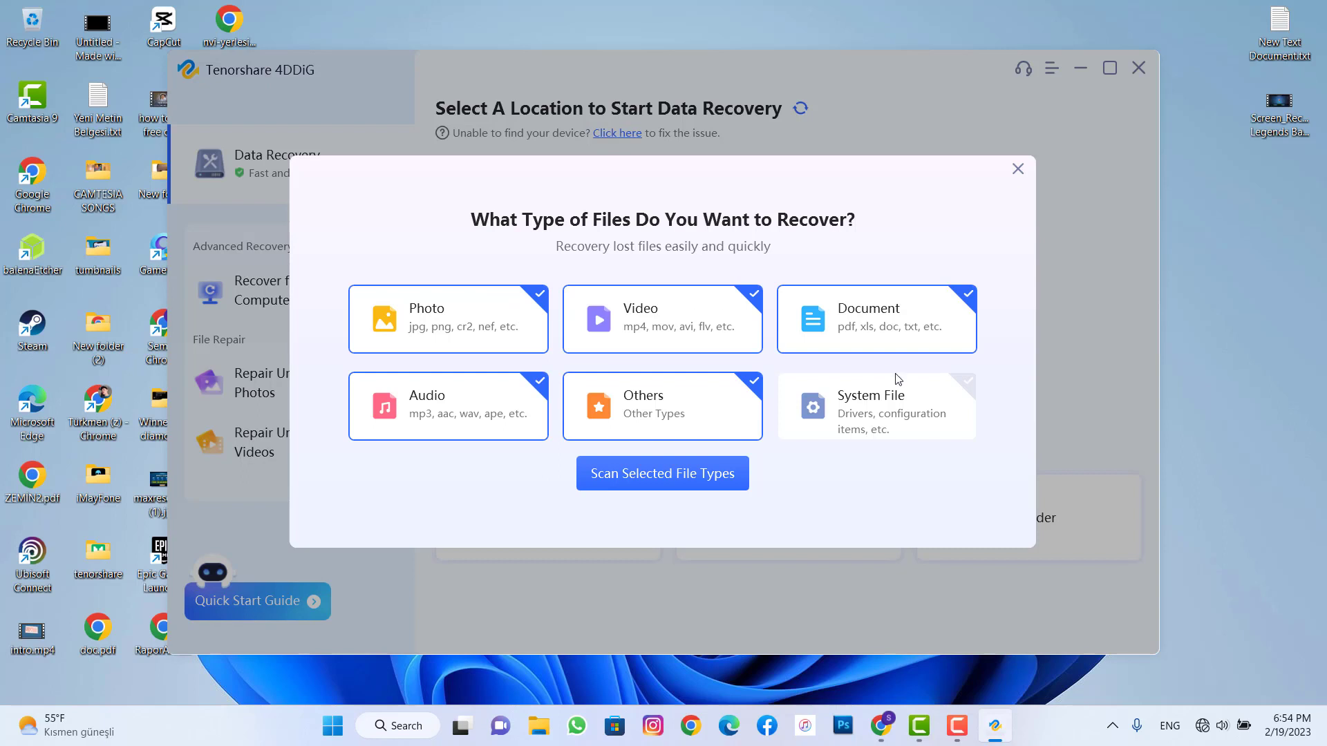
- Untick Audio, Others, Video and Document, leaving only Photo, and run Scan Only Photo
{"action": "left_click", "coordinate": [968, 385]}
{"action": "left_click", "coordinate": [968, 386]}
{"action": "left_click", "coordinate": [545, 392]}
{"action": "left_click", "coordinate": [753, 379]}
{"action": "left_click", "coordinate": [755, 301]}
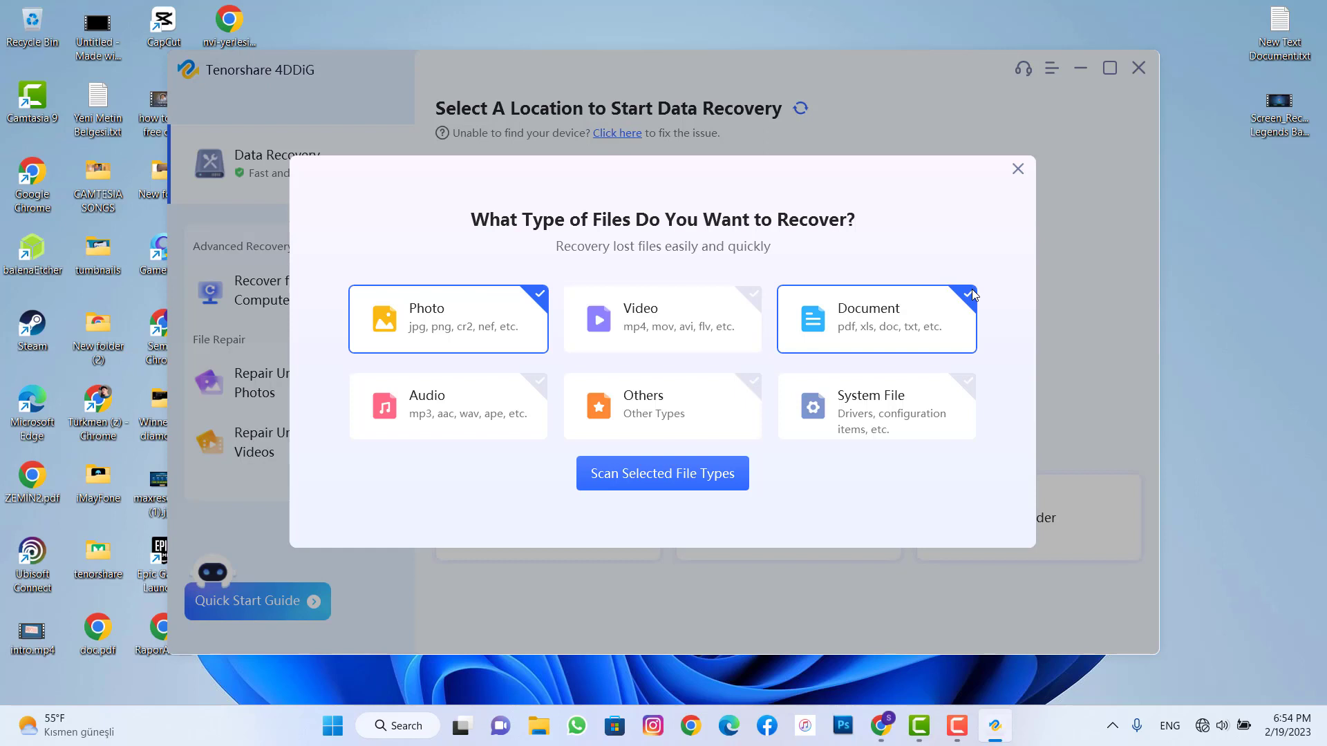
{"action": "left_click", "coordinate": [969, 293]}
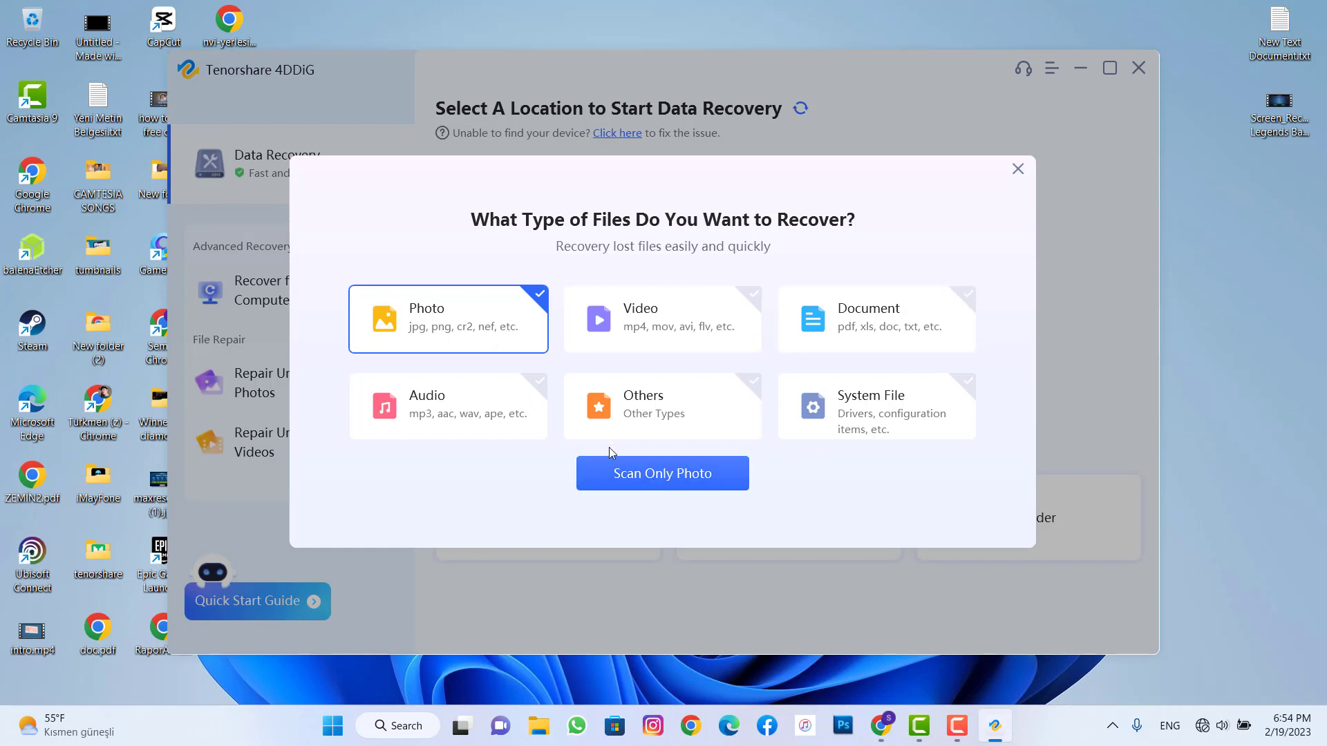
{"action": "left_click", "coordinate": [642, 472]}
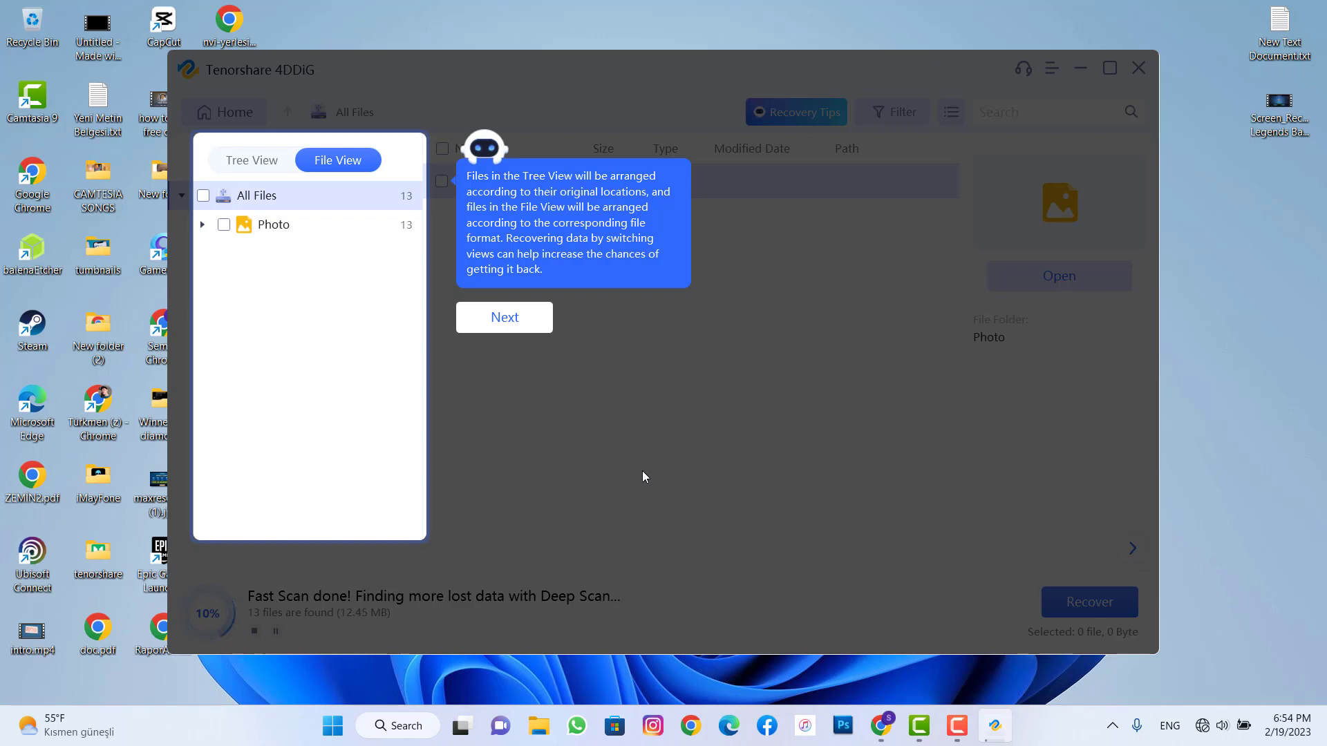
- Step through the tour tips and let the deep scan finish with 283 files (637.12 MB)
{"action": "left_click", "coordinate": [516, 329]}
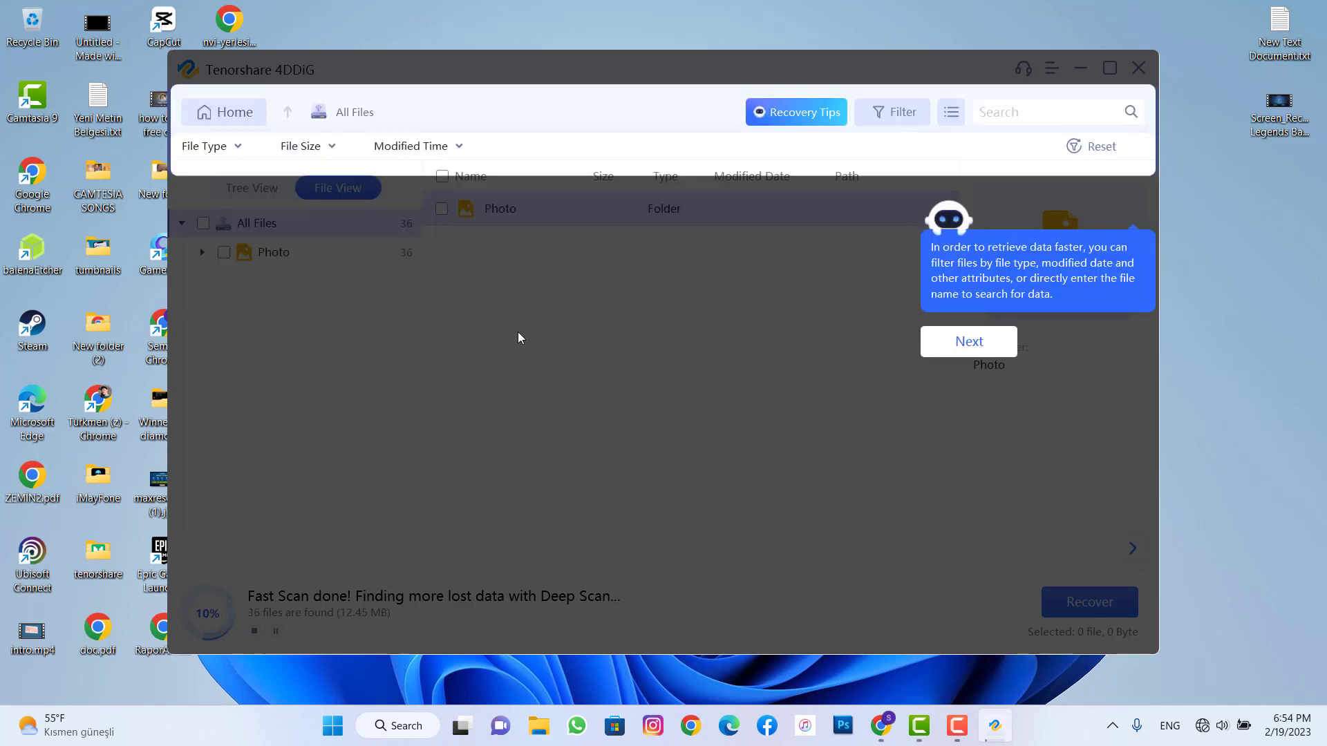
{"action": "left_click", "coordinate": [984, 346]}
{"action": "left_click", "coordinate": [851, 630]}
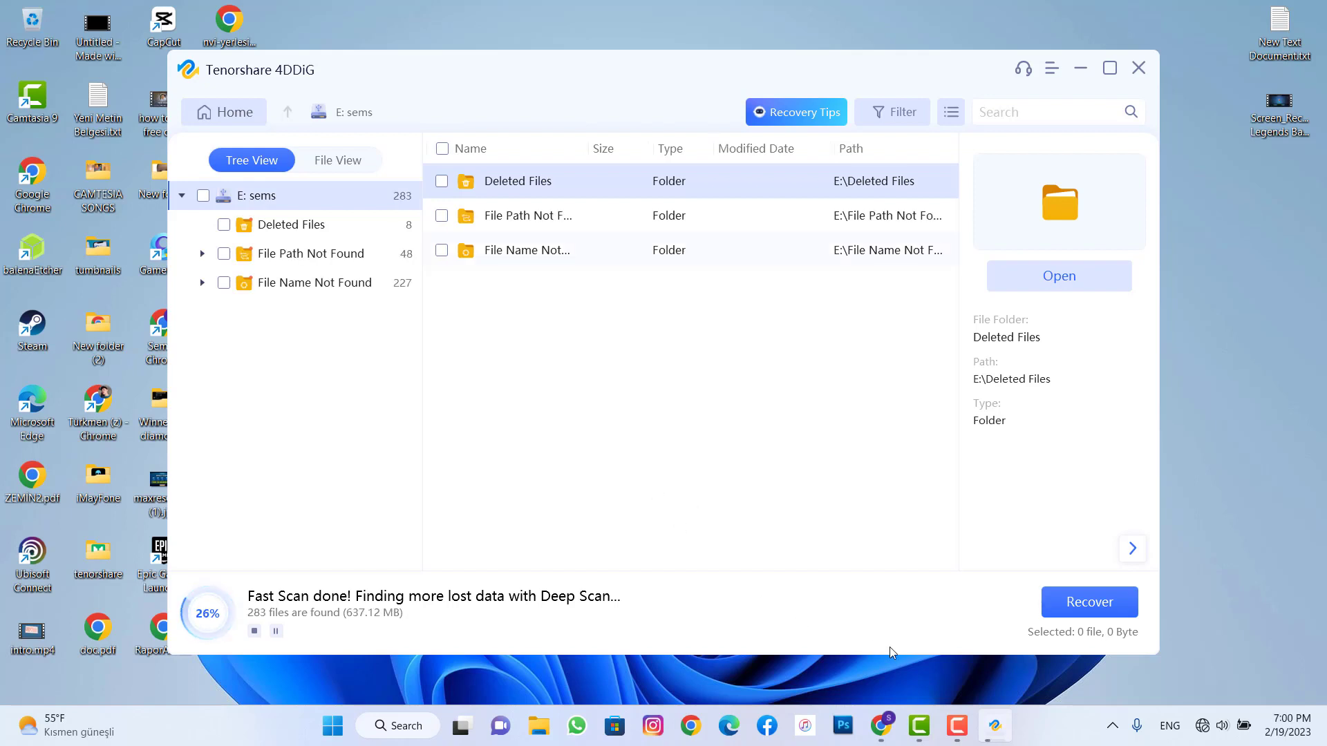
{"action": "left_click", "coordinate": [954, 725]}
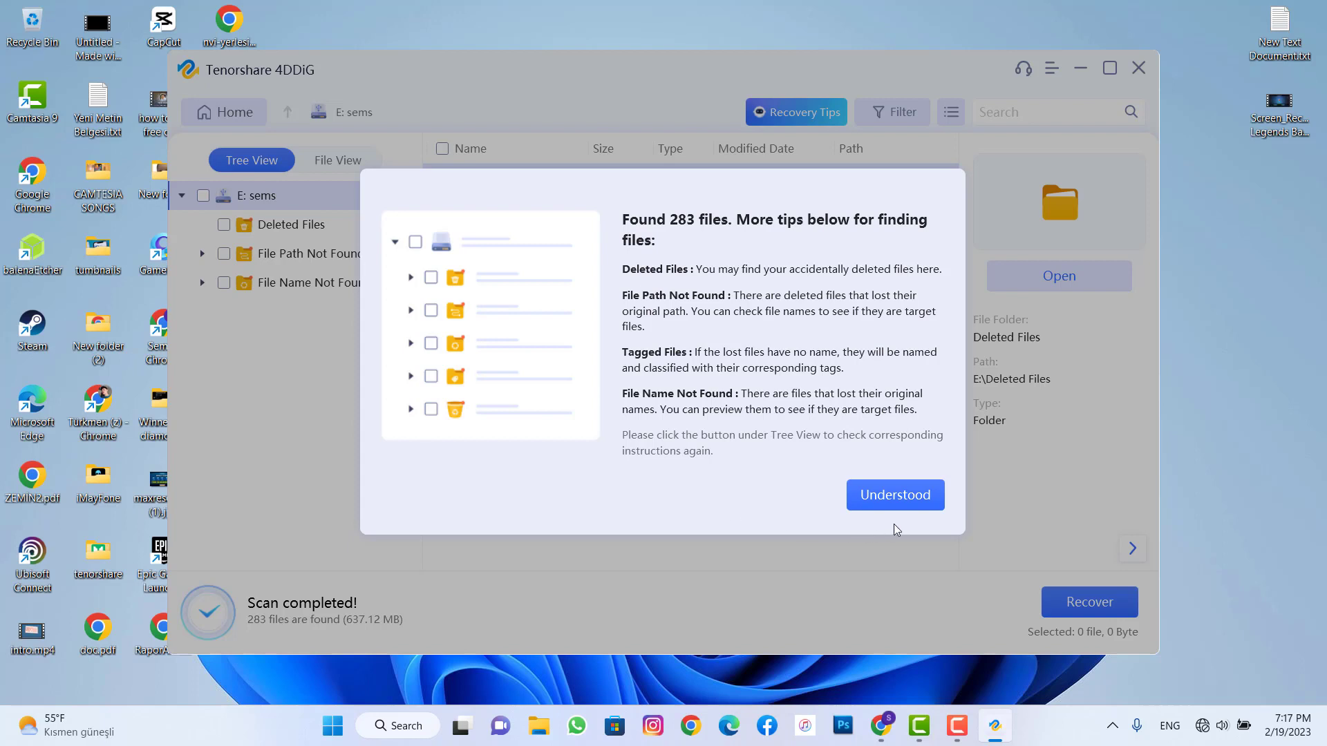
- Open the Deleted Files folder and inspect the 980.21 KB and 912.68 KB screenshots
{"action": "left_click", "coordinate": [895, 495]}
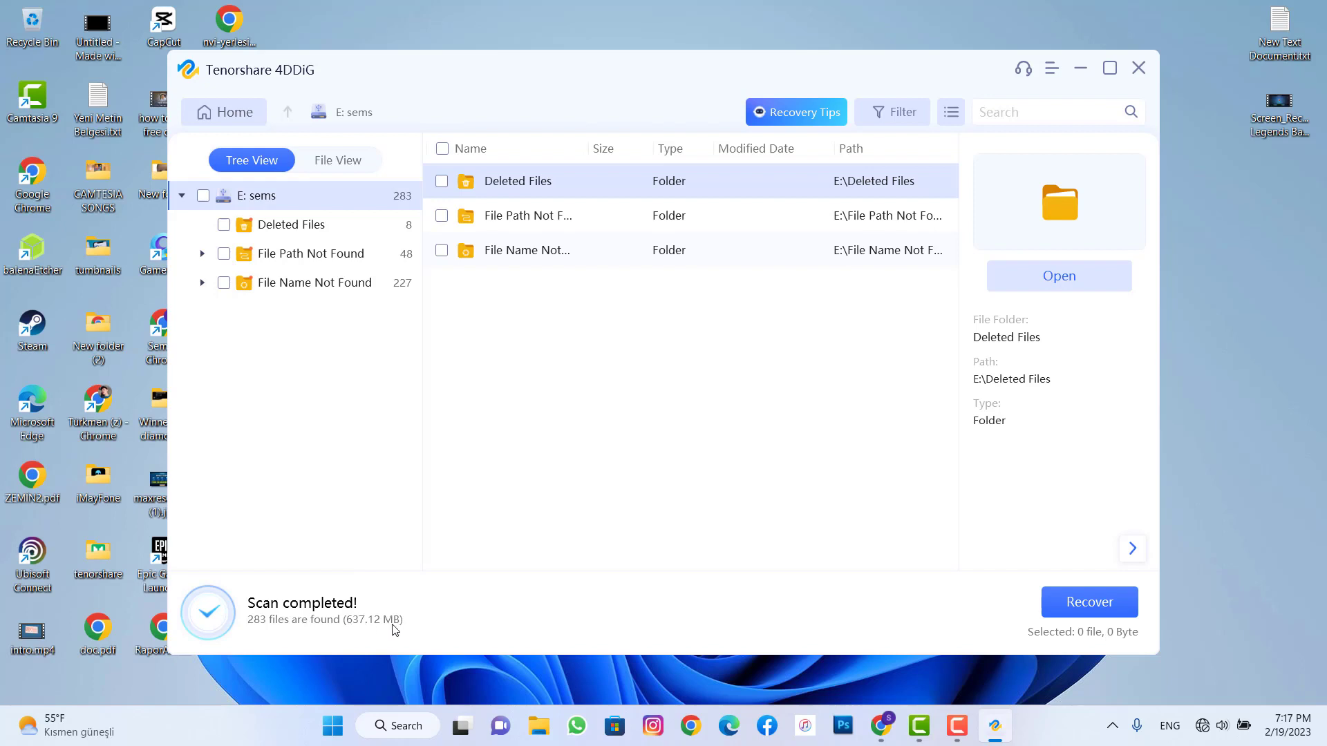
{"action": "left_click", "coordinate": [293, 226]}
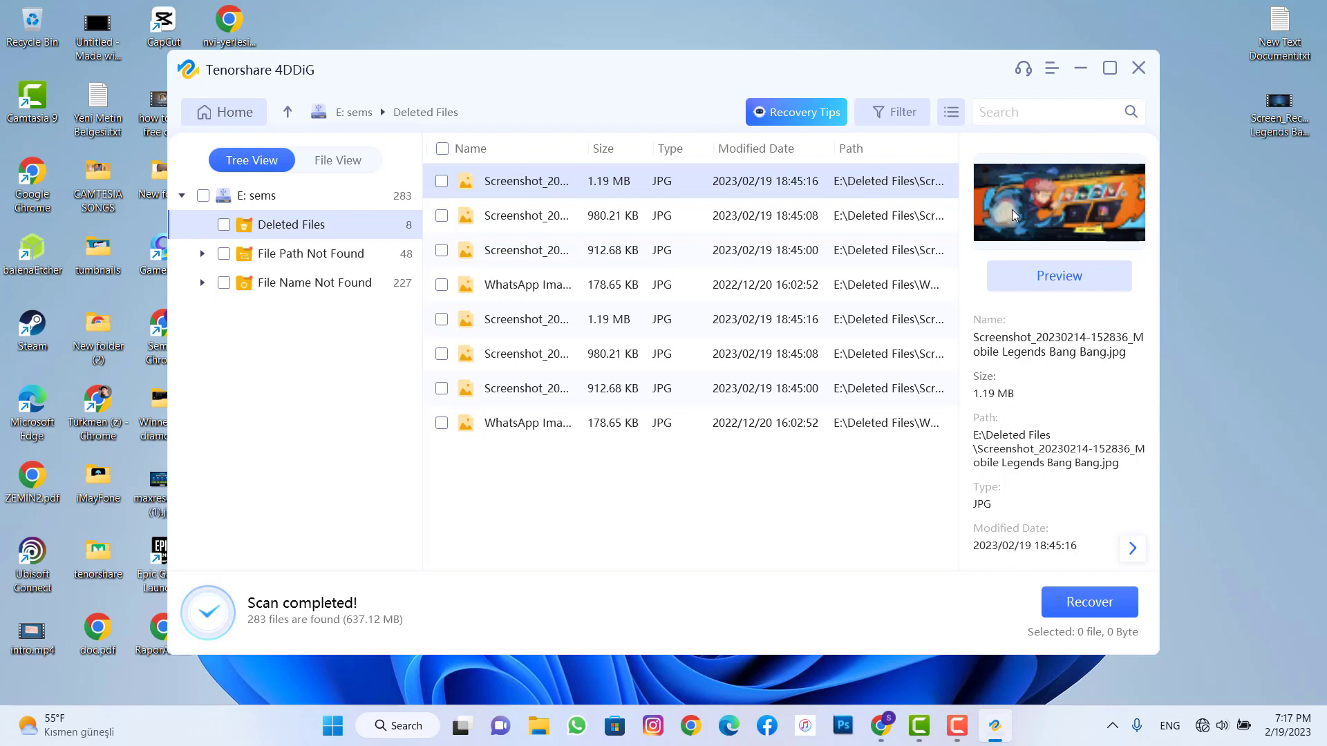
{"action": "left_click", "coordinate": [803, 217]}
{"action": "left_click", "coordinate": [801, 252]}
- Preview each of the three deleted screenshots full-size, then show File Name Not Found results
{"action": "left_click", "coordinate": [811, 181]}
{"action": "left_click", "coordinate": [1058, 276]}
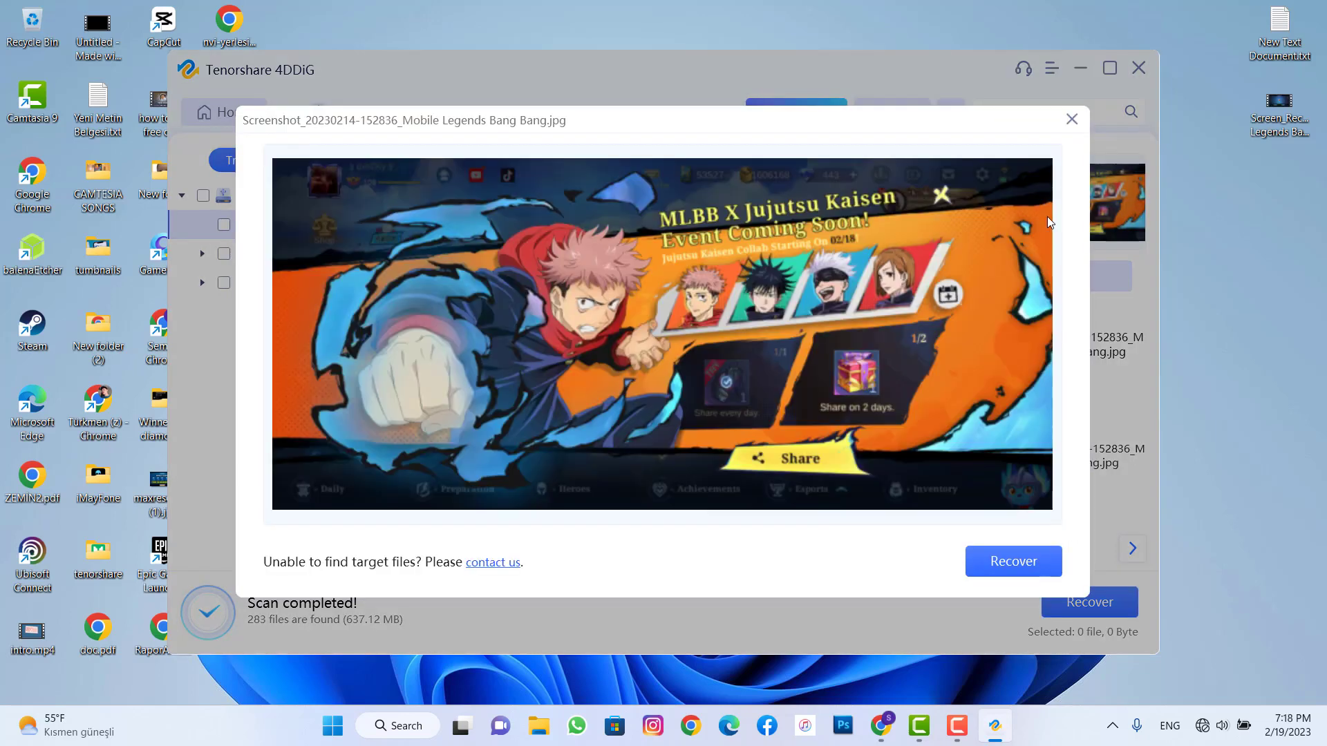
{"action": "left_click", "coordinate": [1071, 120]}
{"action": "key", "text": "Down"}
{"action": "left_click", "coordinate": [1073, 265]}
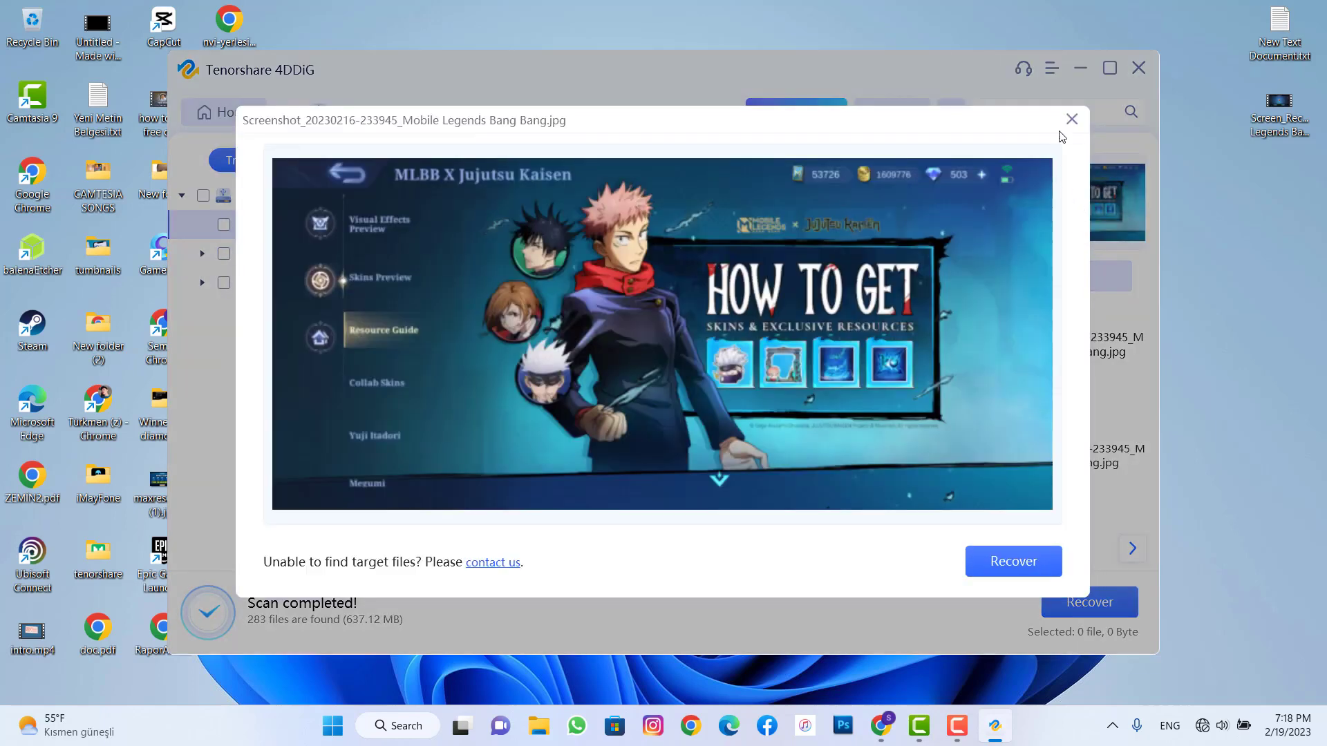
{"action": "left_click", "coordinate": [1061, 135]}
{"action": "key", "text": "Down"}
{"action": "left_click", "coordinate": [1037, 272]}
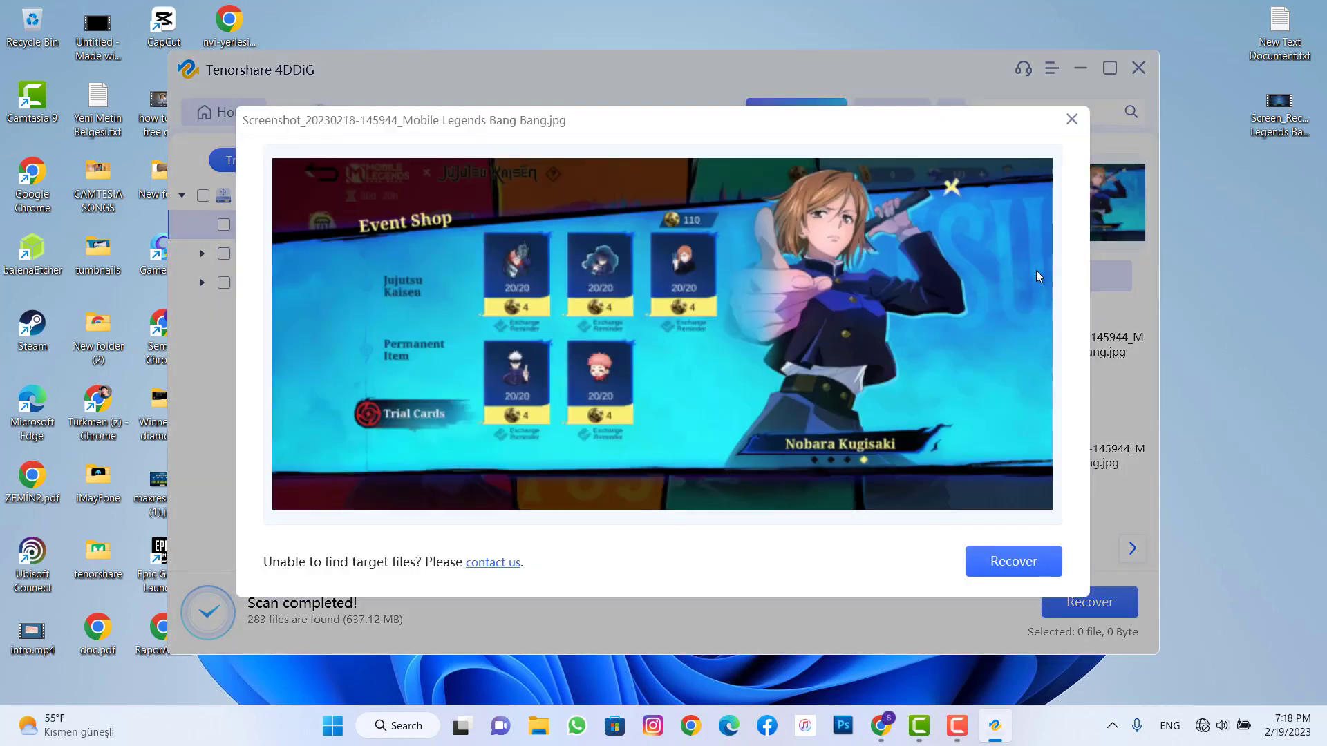
{"action": "left_click", "coordinate": [1071, 119]}
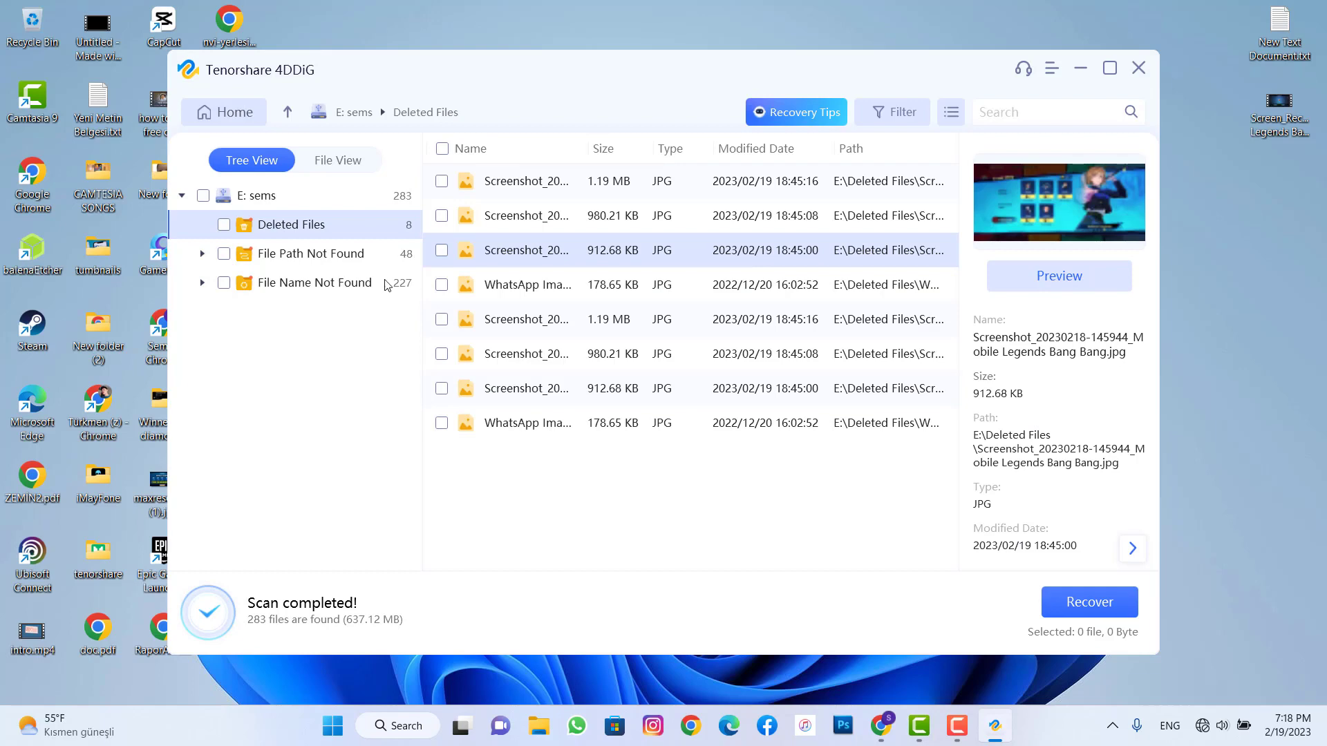
{"action": "left_click", "coordinate": [351, 285]}
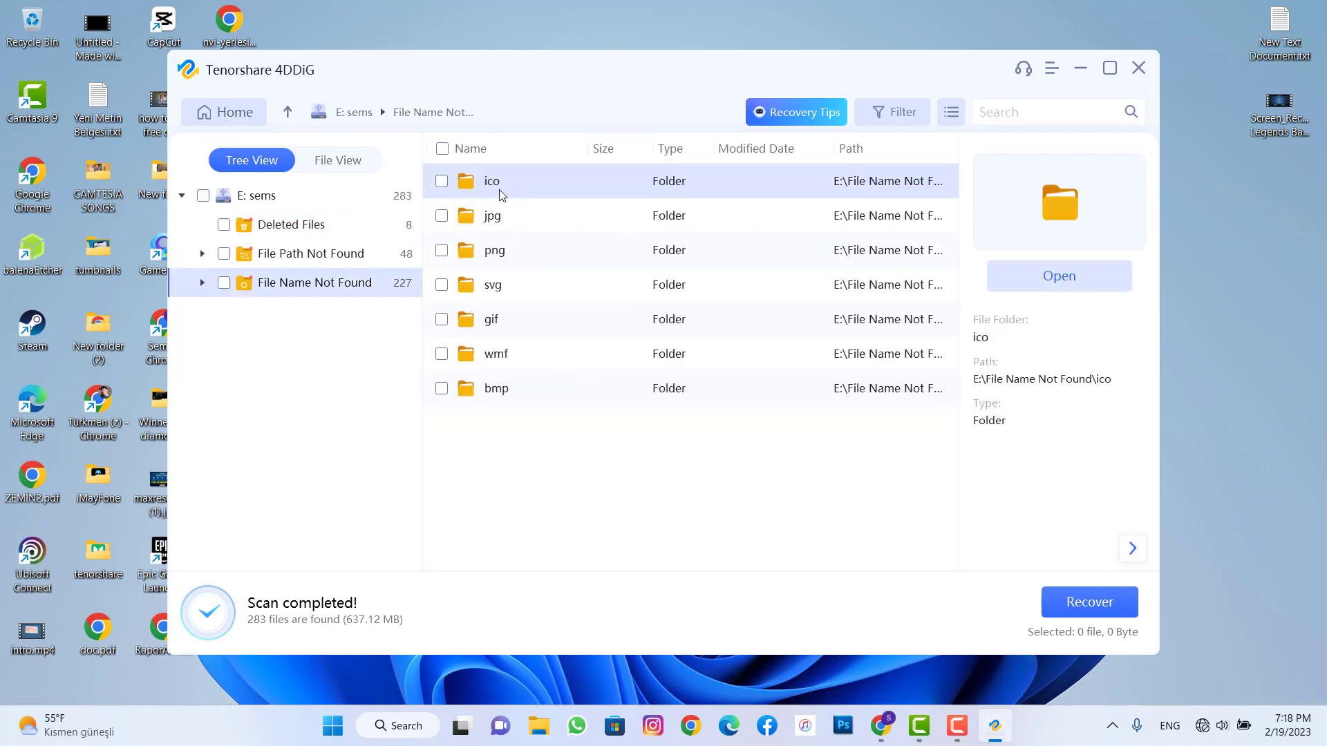
- Open the jpg folder under File Name Not Found and preview JPG_119406592, JPG_318767104 and others
{"action": "double_click", "coordinate": [492, 217]}
{"action": "scroll", "coordinate": [631, 266], "scroll_direction": "down", "scroll_amount": 5}
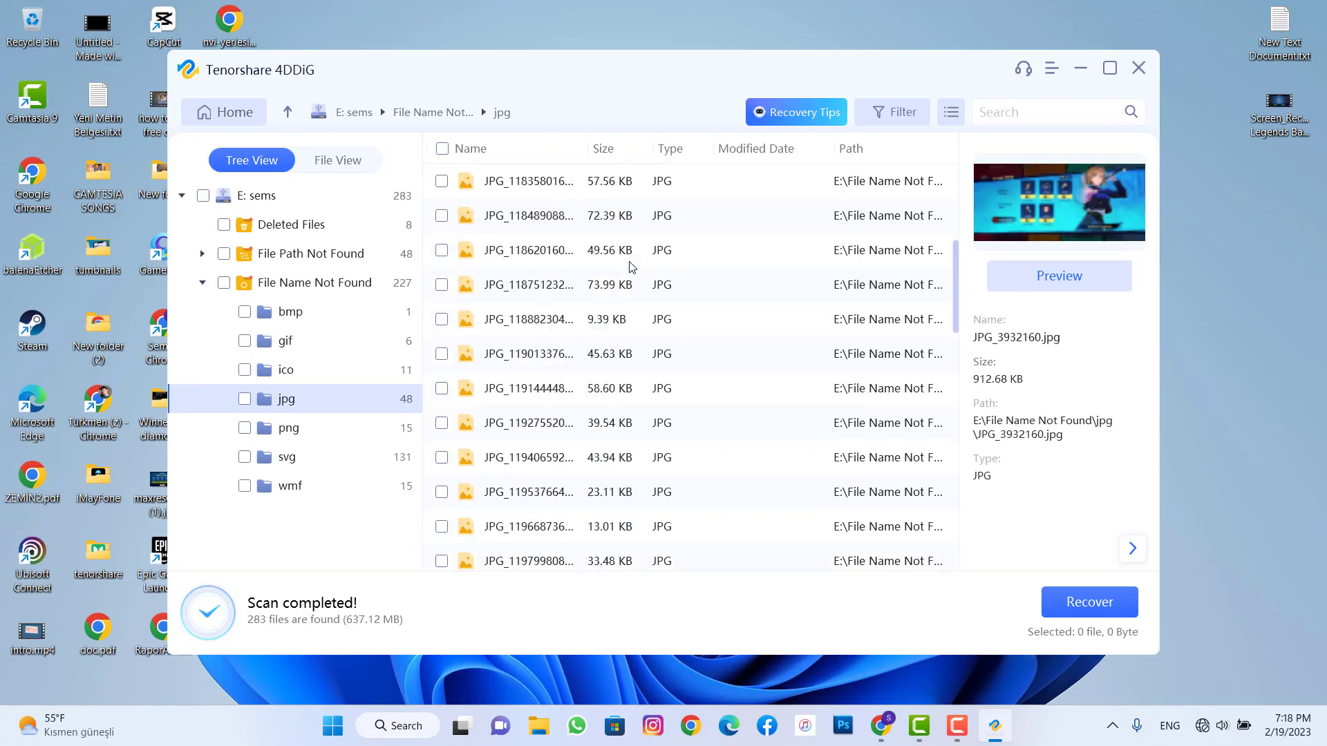
{"action": "scroll", "coordinate": [669, 324], "scroll_direction": "down", "scroll_amount": 1}
{"action": "left_click", "coordinate": [669, 324]}
{"action": "left_click", "coordinate": [669, 358]}
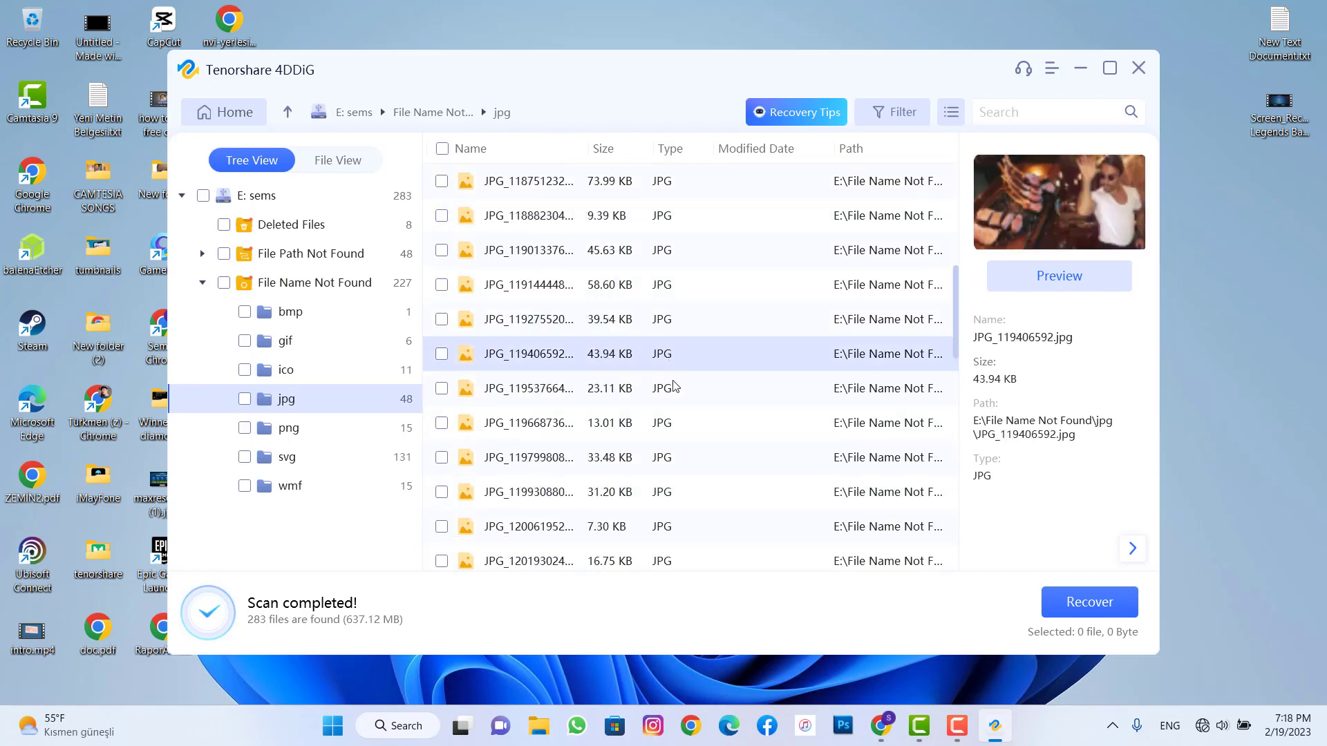
{"action": "scroll", "coordinate": [676, 404], "scroll_direction": "down", "scroll_amount": 1}
{"action": "left_click", "coordinate": [674, 403]}
{"action": "scroll", "coordinate": [674, 406], "scroll_direction": "down", "scroll_amount": 2}
{"action": "left_click", "coordinate": [667, 413]}
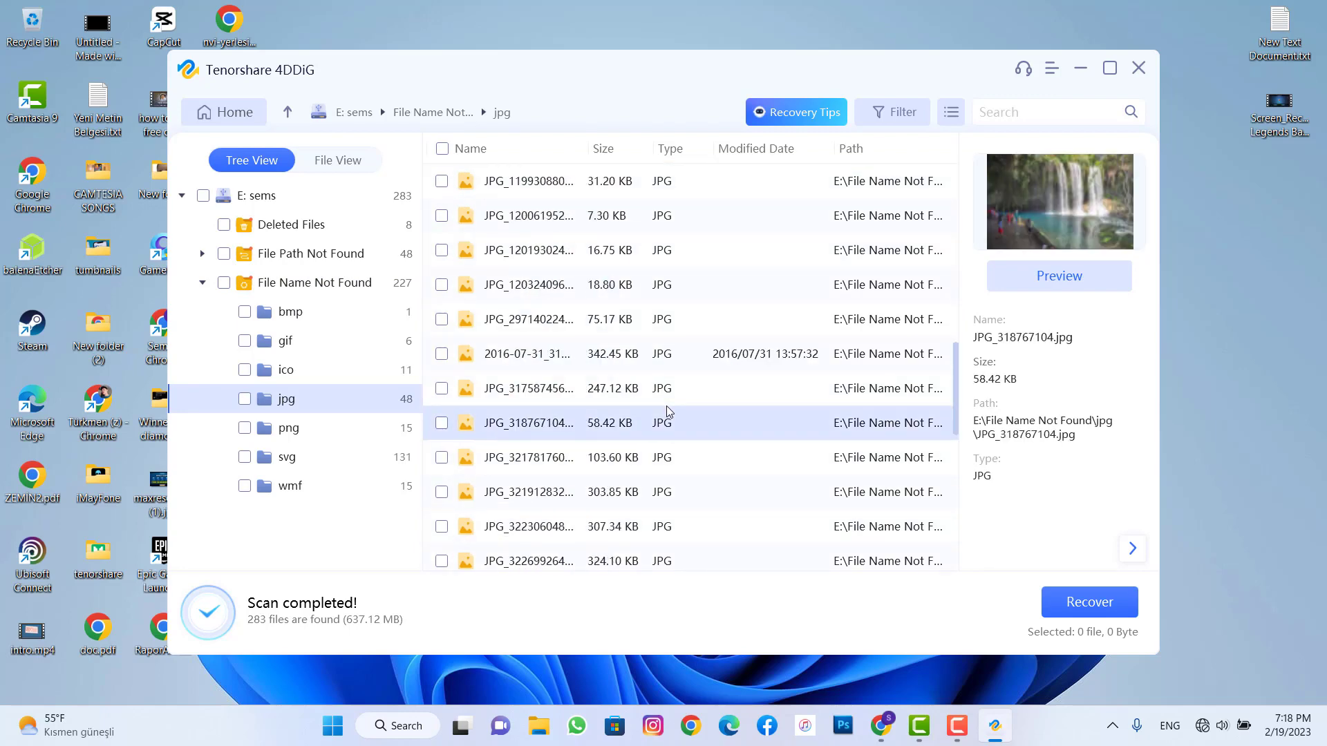
{"action": "scroll", "coordinate": [668, 413], "scroll_direction": "down", "scroll_amount": 2}
{"action": "left_click", "coordinate": [649, 435]}
- Preview more JPGs, including JPG_448266240 and JPG_417857536, then return to the 8 Deleted Files
{"action": "scroll", "coordinate": [650, 437], "scroll_direction": "down", "scroll_amount": 2}
{"action": "left_click", "coordinate": [639, 474]}
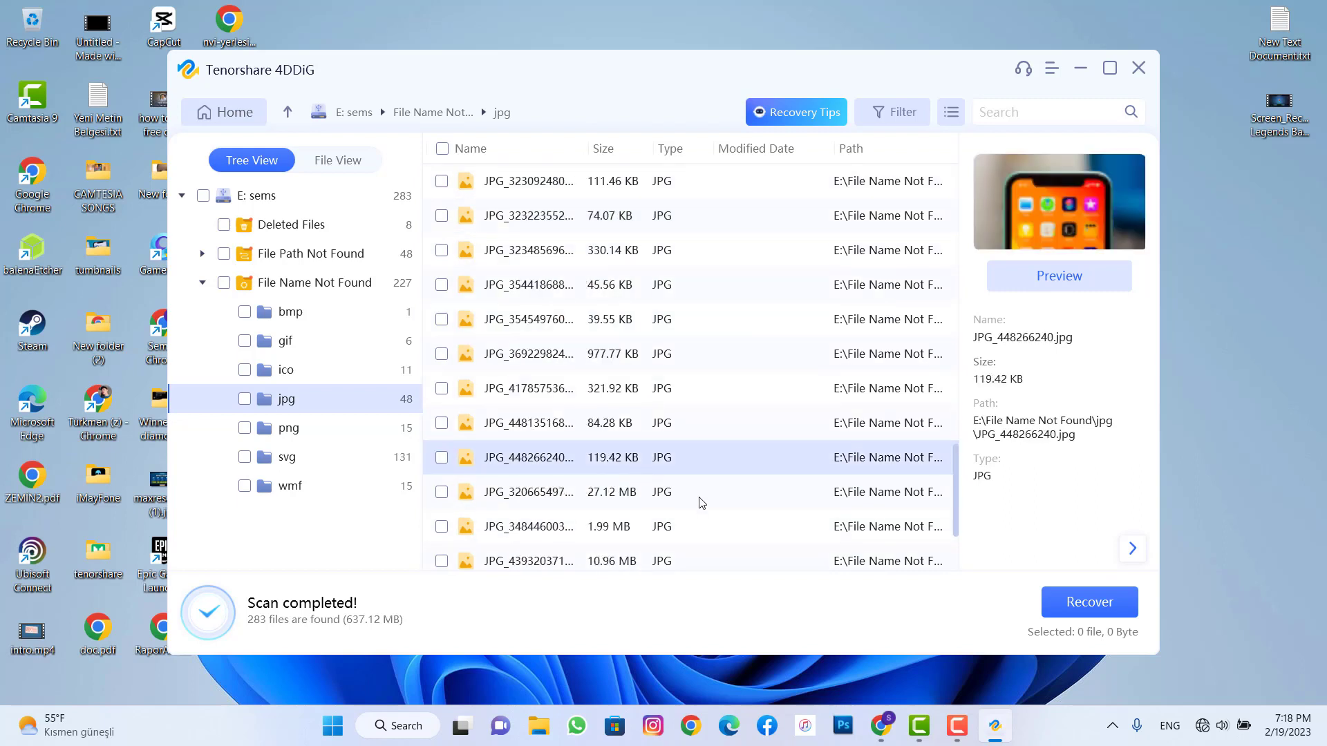
{"action": "scroll", "coordinate": [650, 449], "scroll_direction": "down", "scroll_amount": 2}
{"action": "left_click", "coordinate": [657, 414]}
{"action": "left_click", "coordinate": [620, 453]}
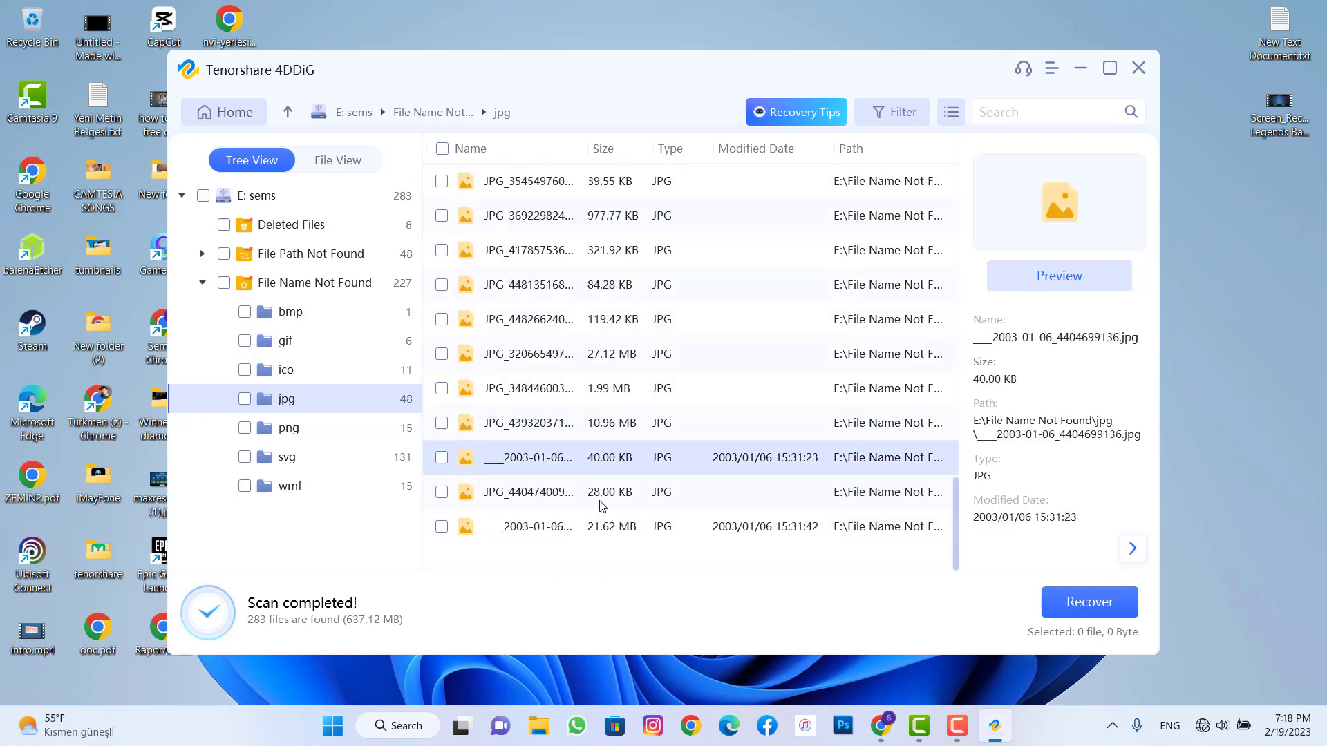
{"action": "left_click", "coordinate": [598, 500]}
{"action": "left_click", "coordinate": [624, 308]}
{"action": "left_click", "coordinate": [618, 260]}
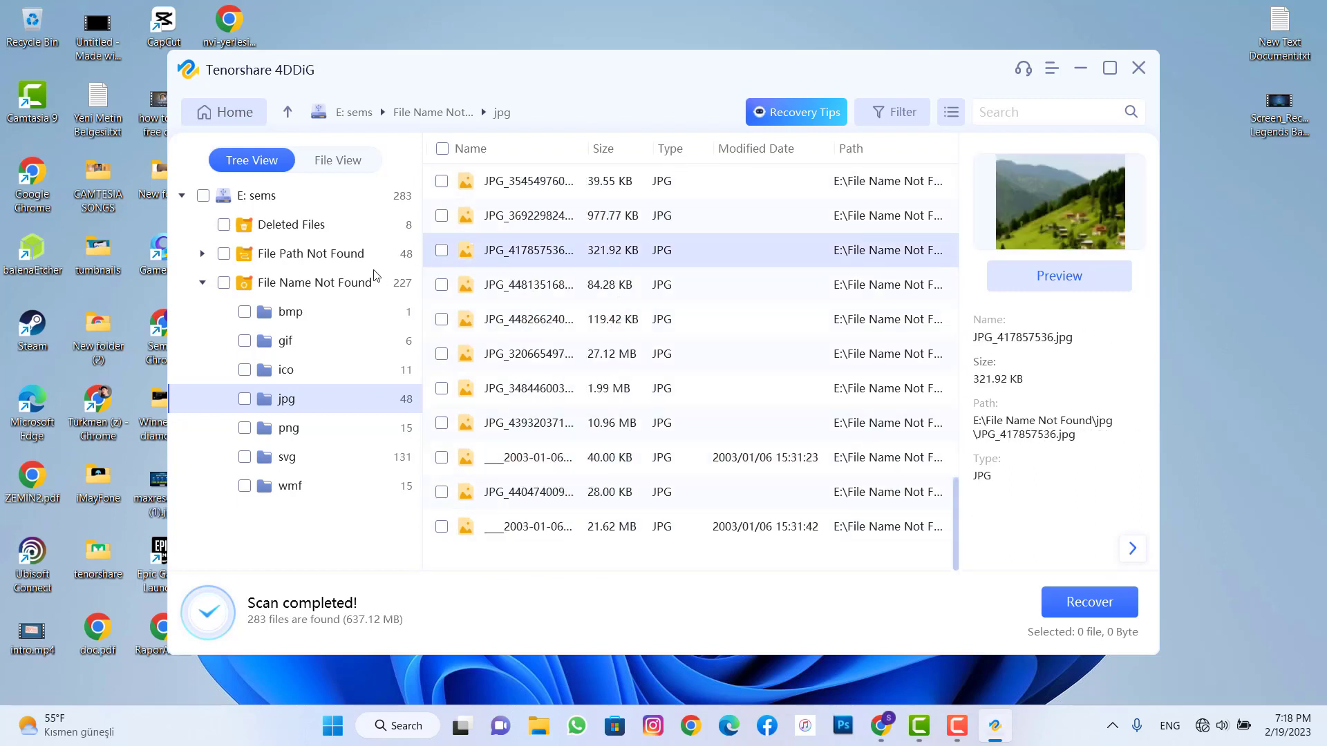
{"action": "left_click", "coordinate": [313, 230]}
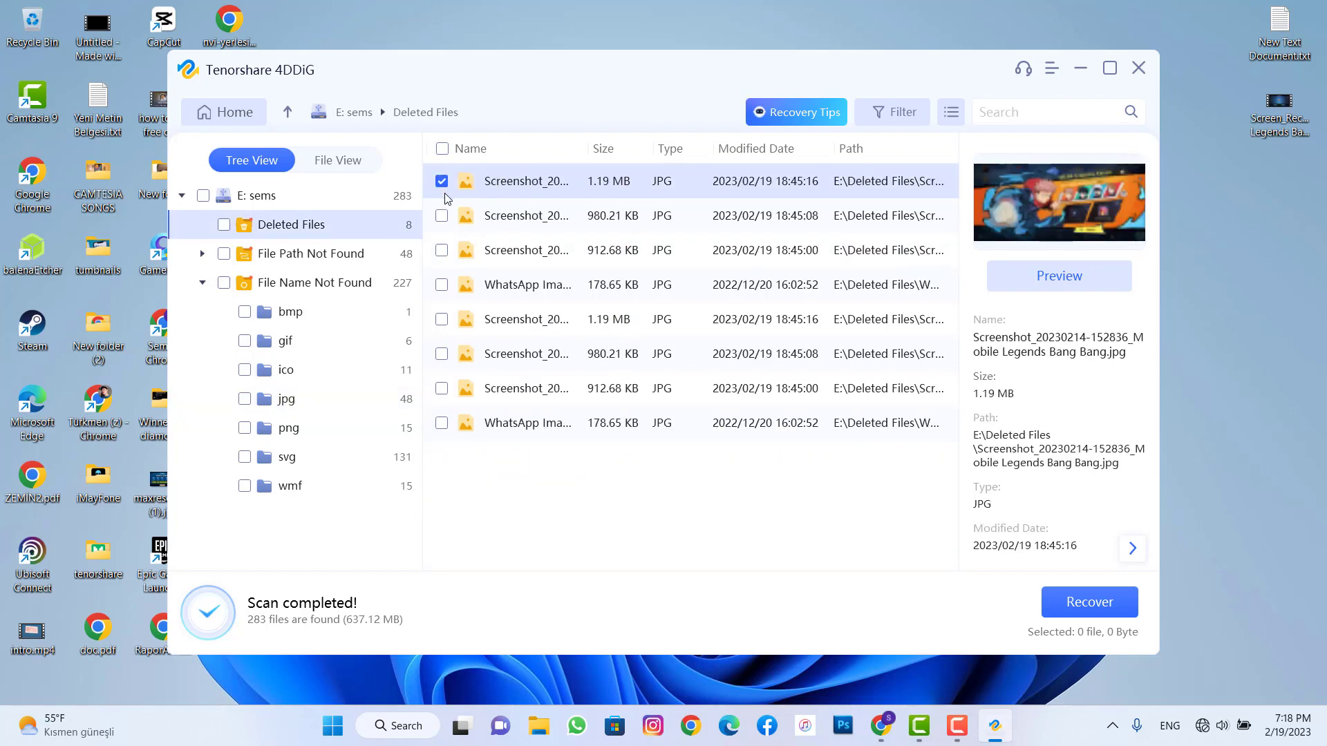
- Tick the second and third Mobile Legends screenshots so all three are selected
{"action": "left_click", "coordinate": [442, 216]}
{"action": "left_click", "coordinate": [450, 253]}
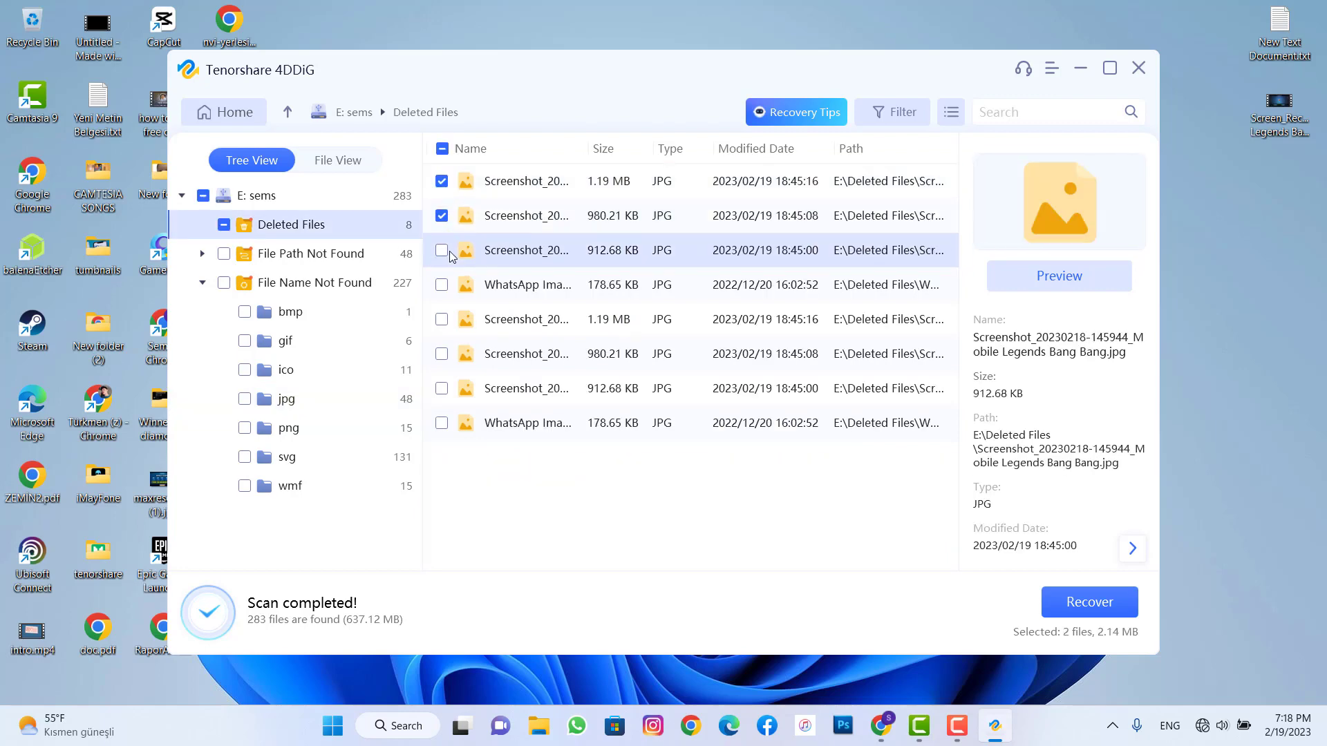
{"action": "left_click", "coordinate": [442, 250]}
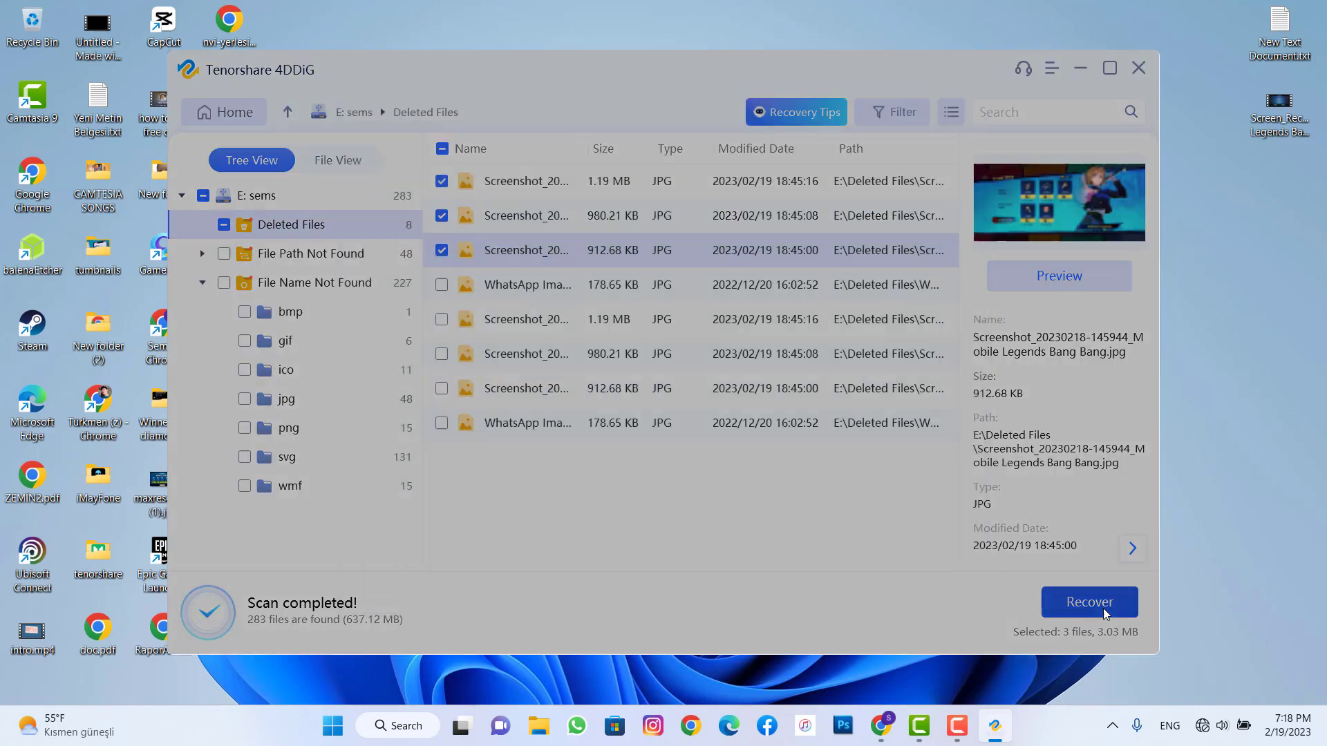
- Recover the three screenshots to the Desktop using Recover and Repair
{"action": "left_click", "coordinate": [1104, 613]}
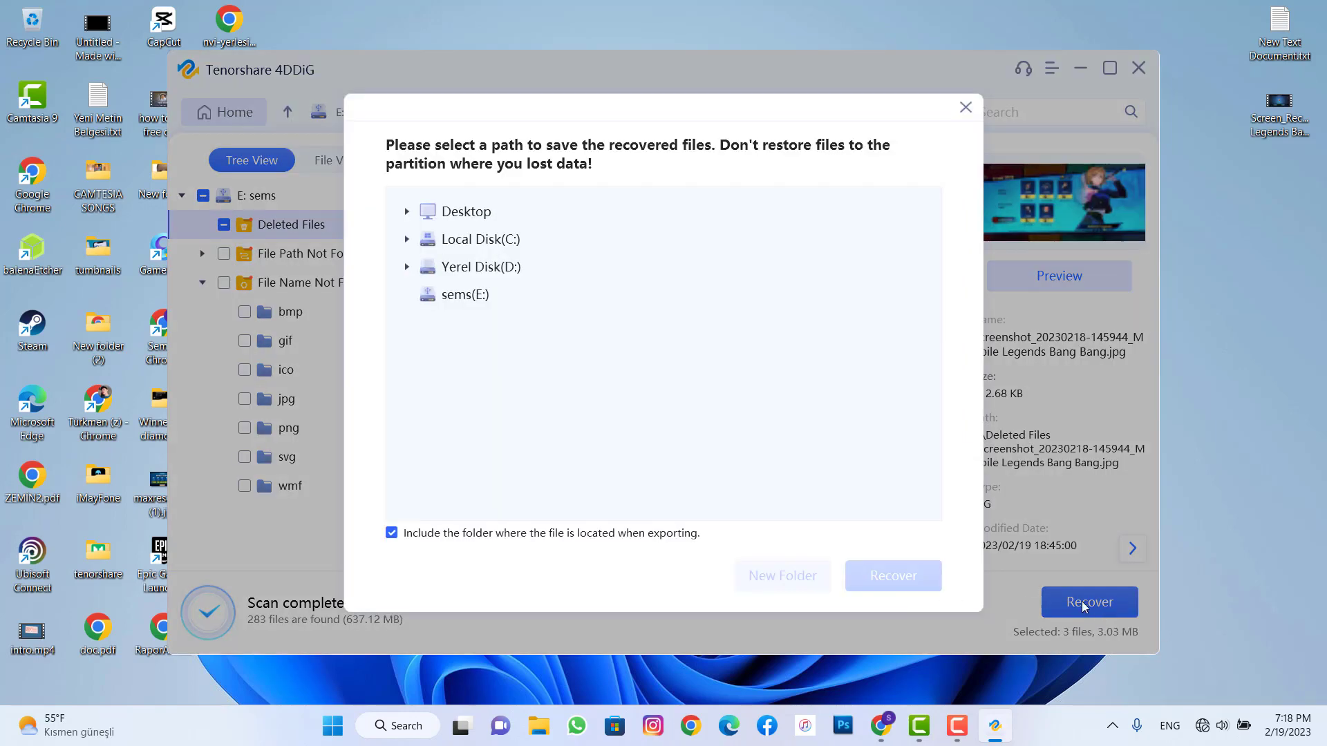
{"action": "left_click", "coordinate": [446, 215]}
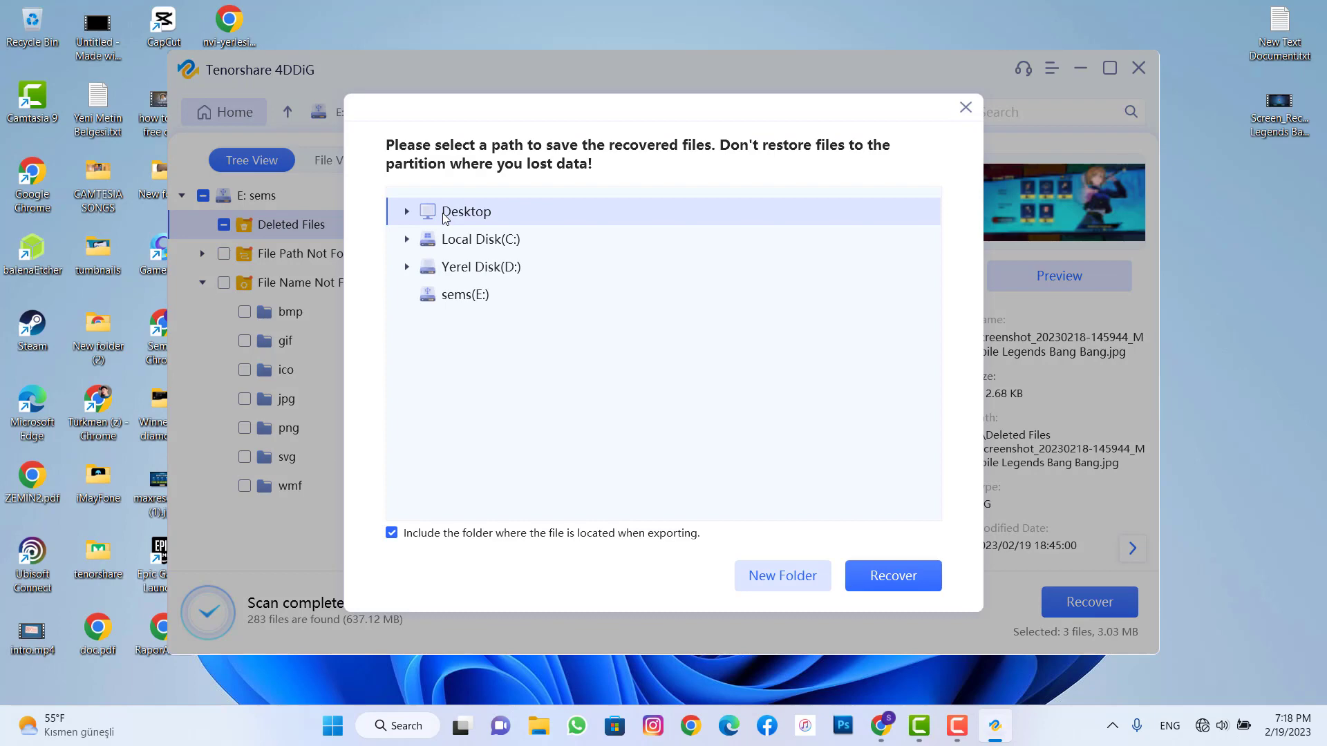
{"action": "left_click", "coordinate": [890, 579]}
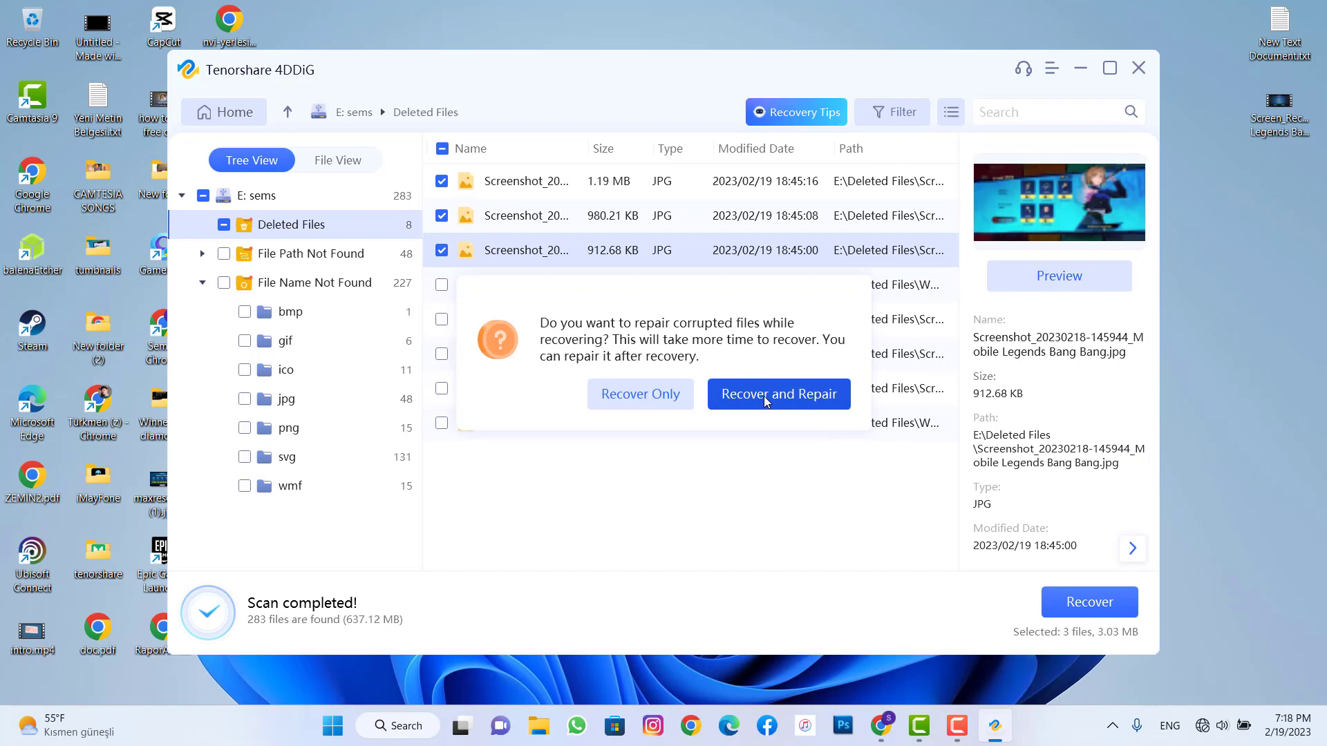
{"action": "left_click", "coordinate": [777, 398]}
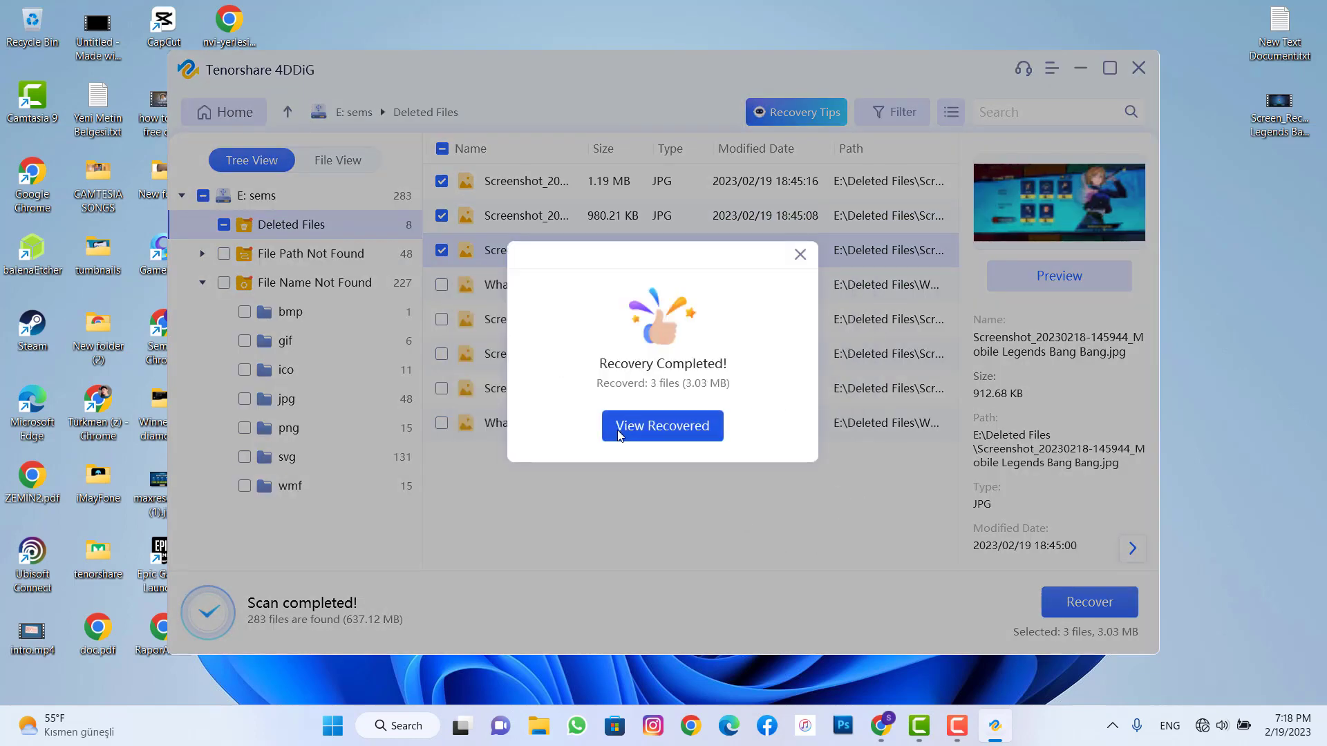
{"action": "left_click", "coordinate": [799, 255]}
- Close Tenorshare 4DDiG
{"action": "left_click", "coordinate": [1138, 67]}
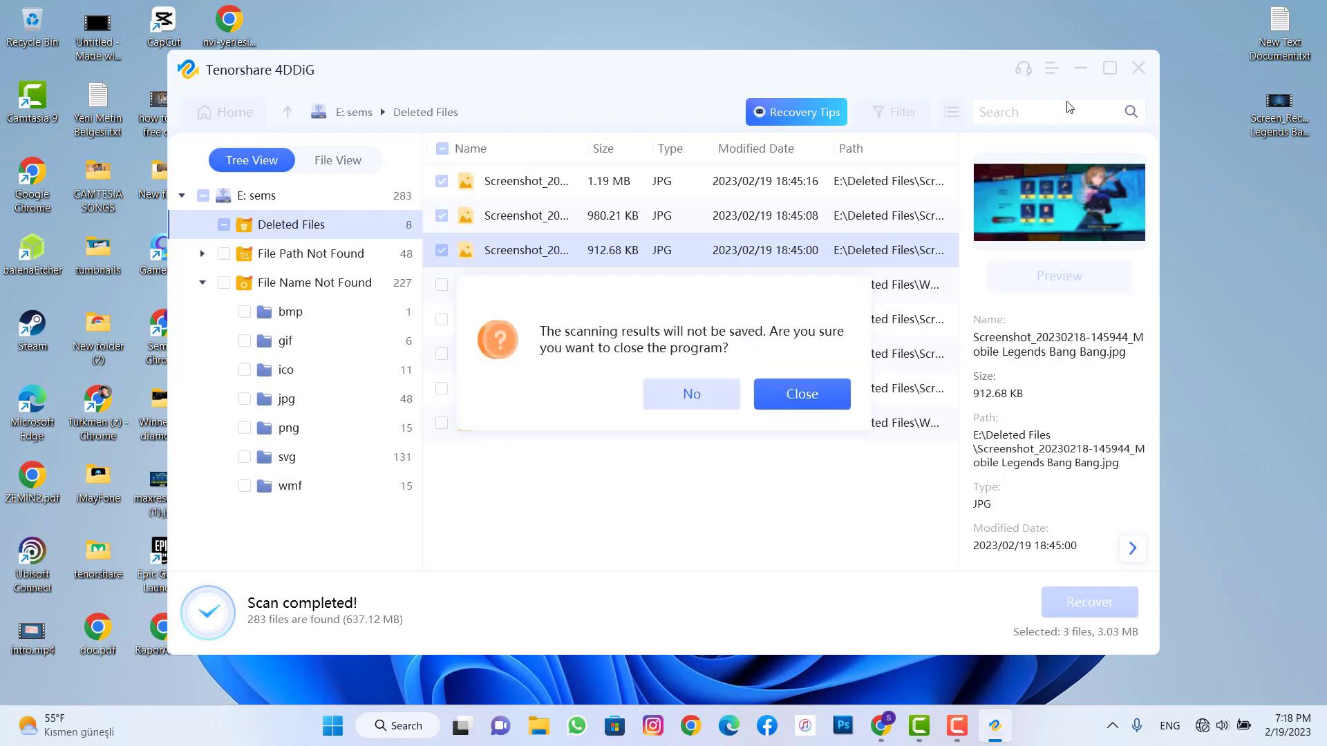
{"action": "left_click", "coordinate": [706, 396]}
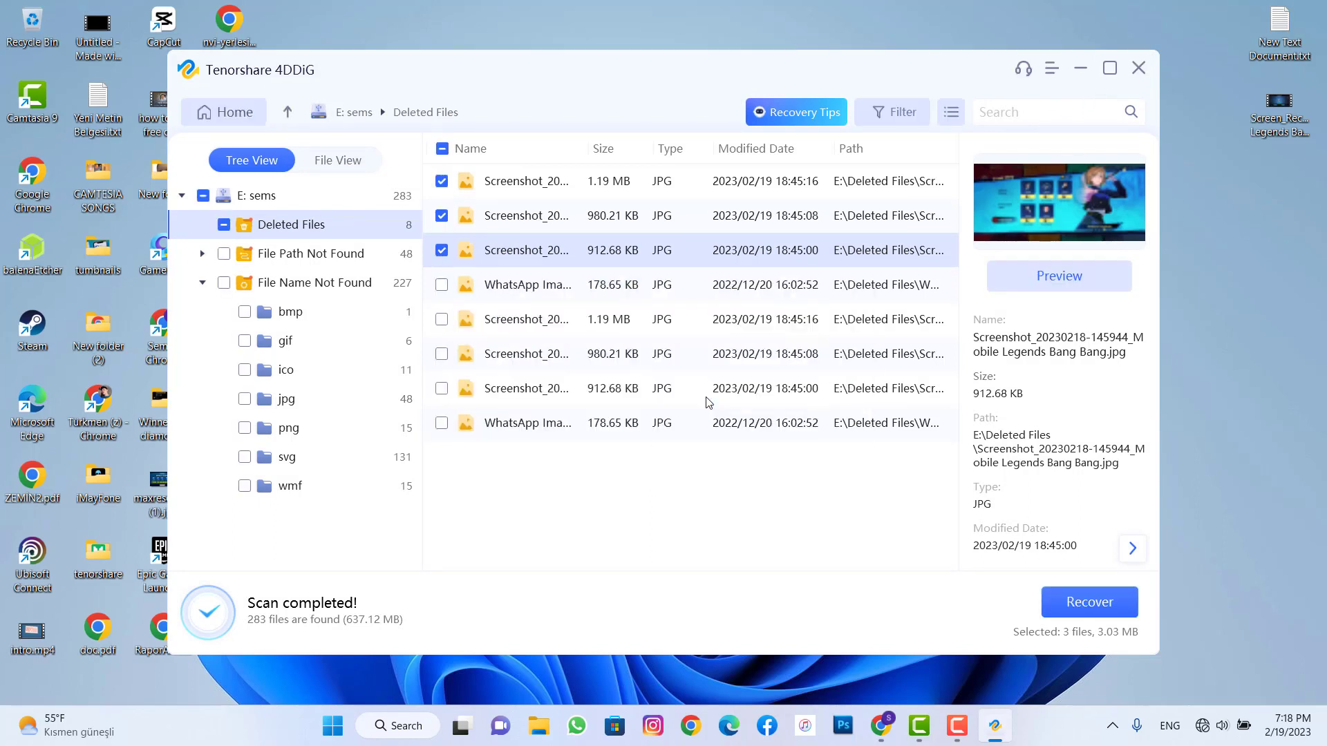
{"action": "left_click", "coordinate": [1138, 68]}
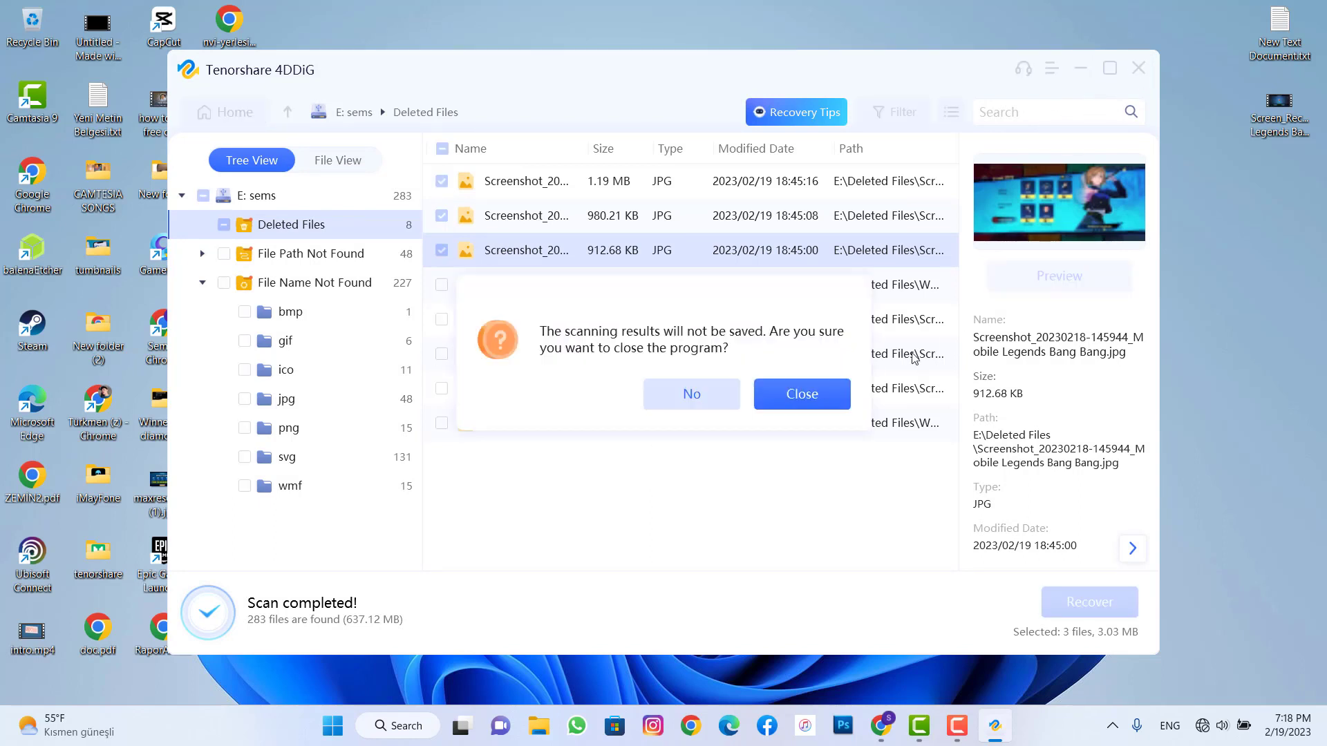
{"action": "left_click", "coordinate": [800, 400]}
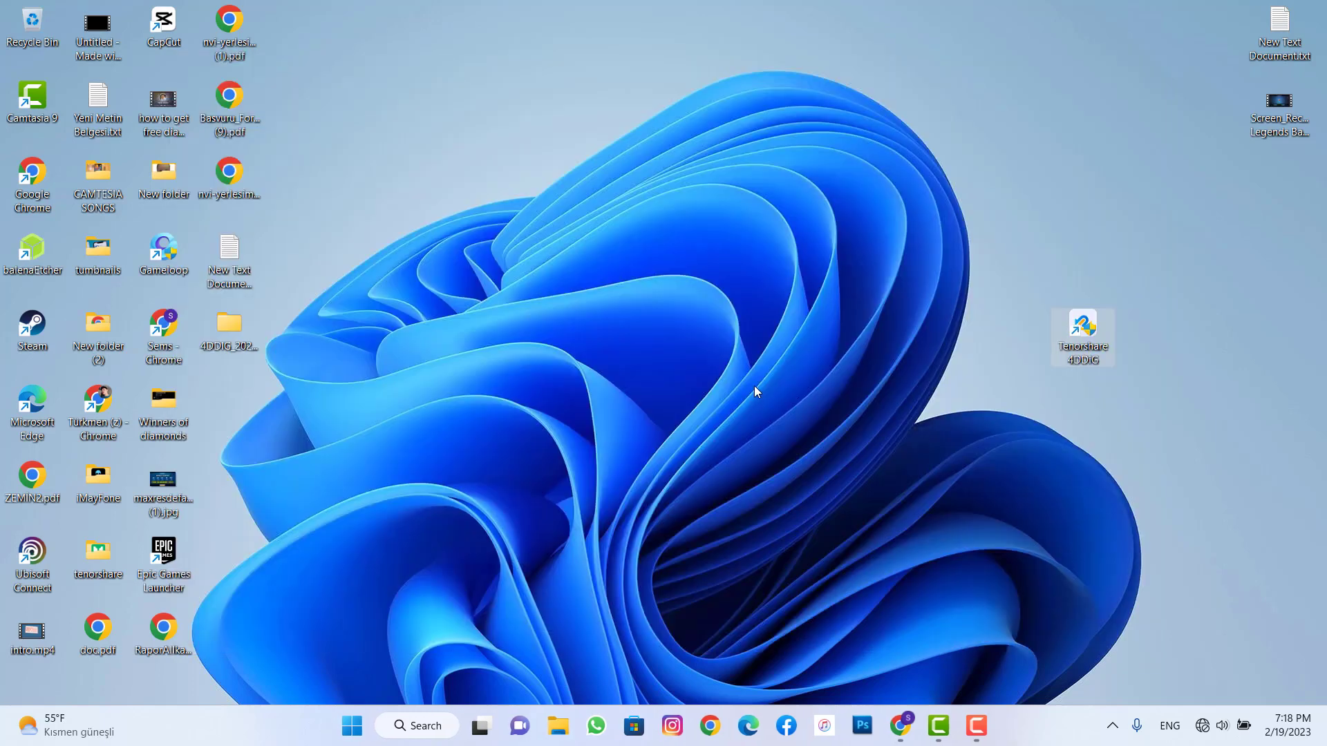
{"action": "right_click", "coordinate": [548, 187]}
{"action": "left_click", "coordinate": [598, 256]}
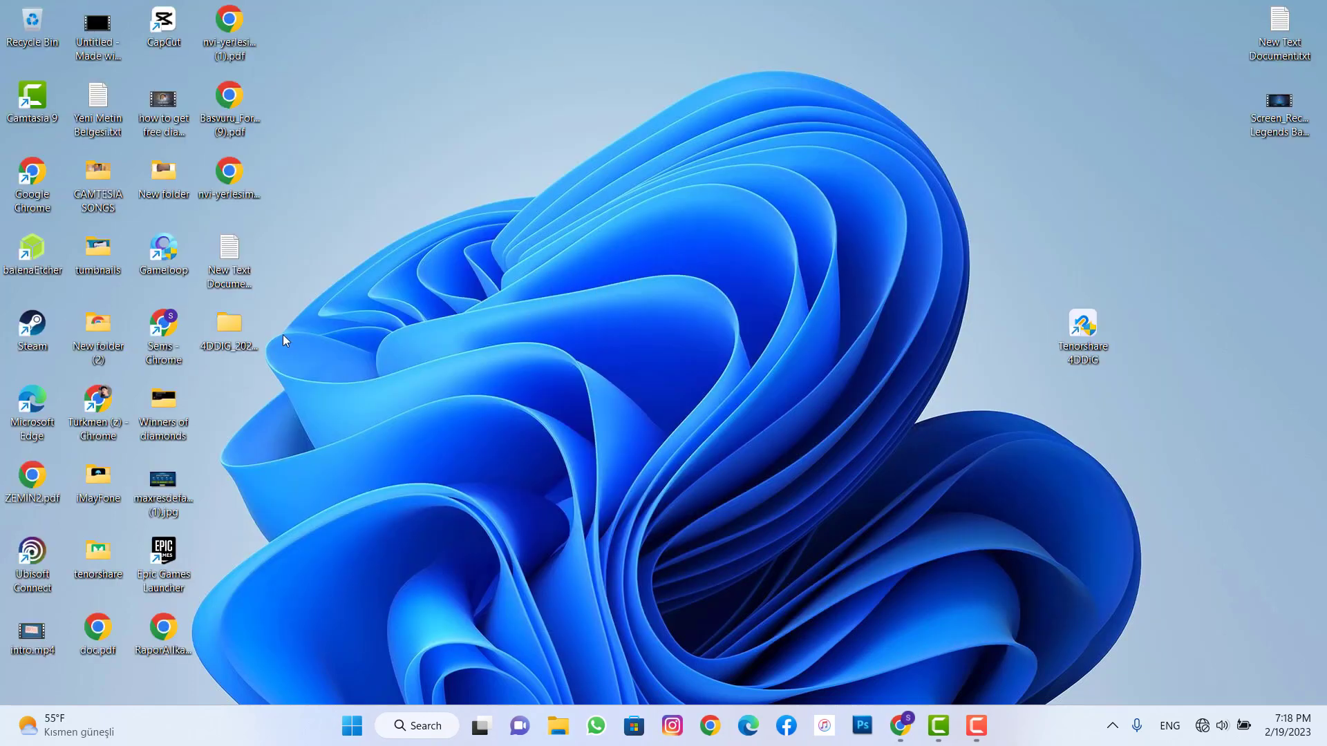
{"action": "double_click", "coordinate": [243, 323]}
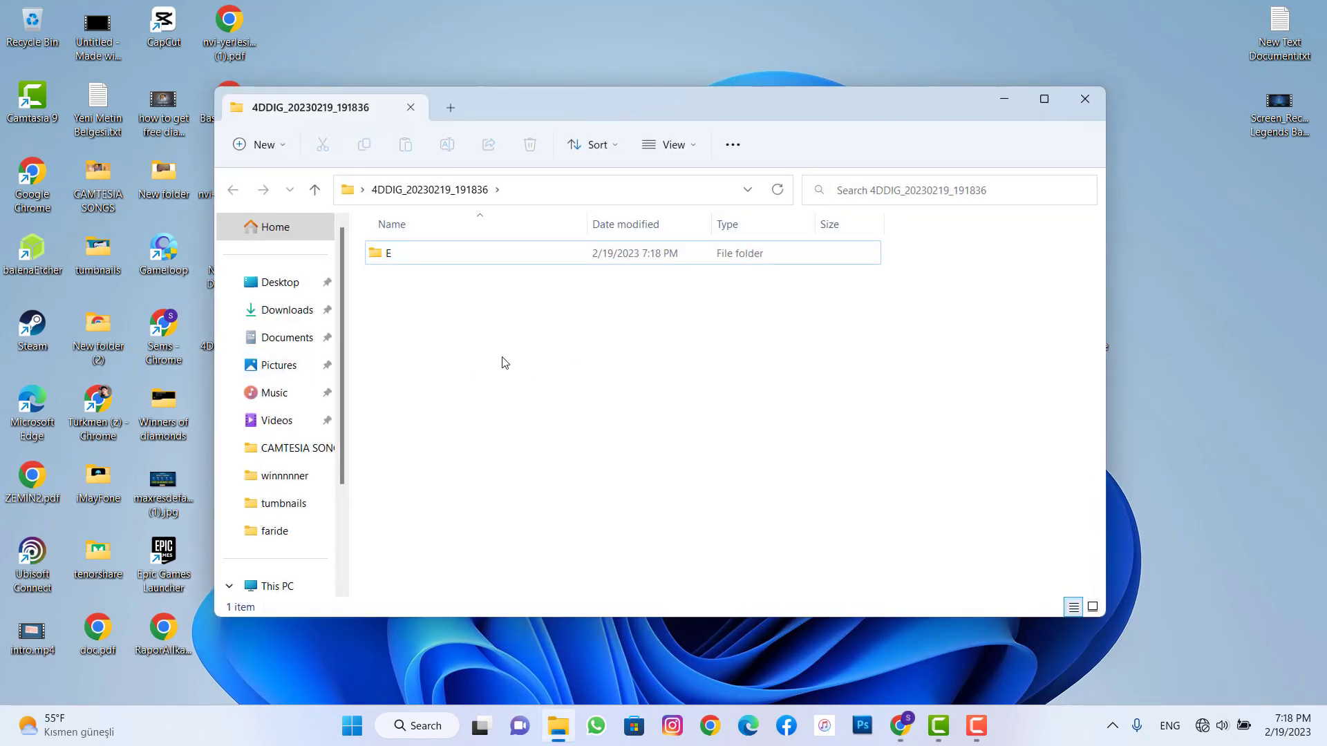
{"action": "double_click", "coordinate": [471, 259]}
{"action": "double_click", "coordinate": [473, 261]}
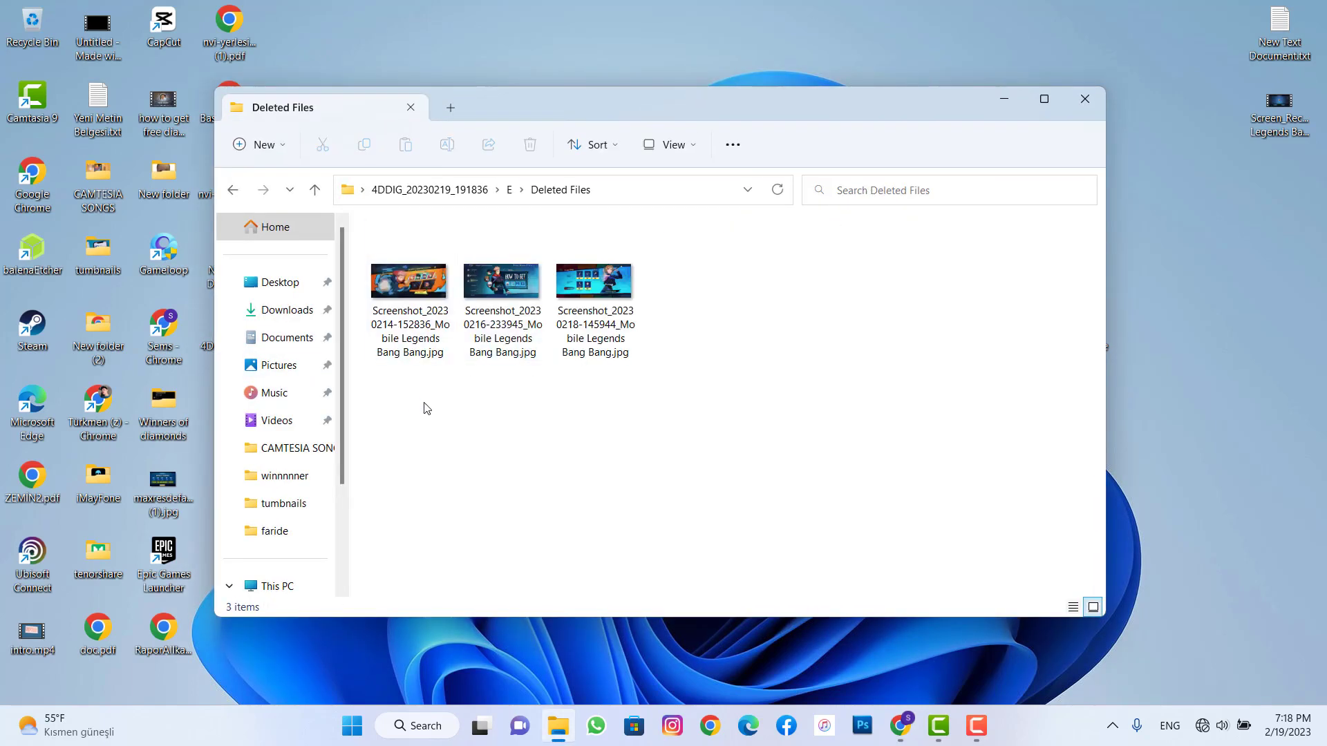
{"action": "left_click_drag", "start_coordinate": [404, 382], "coordinate": [660, 327]}
{"action": "double_click", "coordinate": [438, 305]}
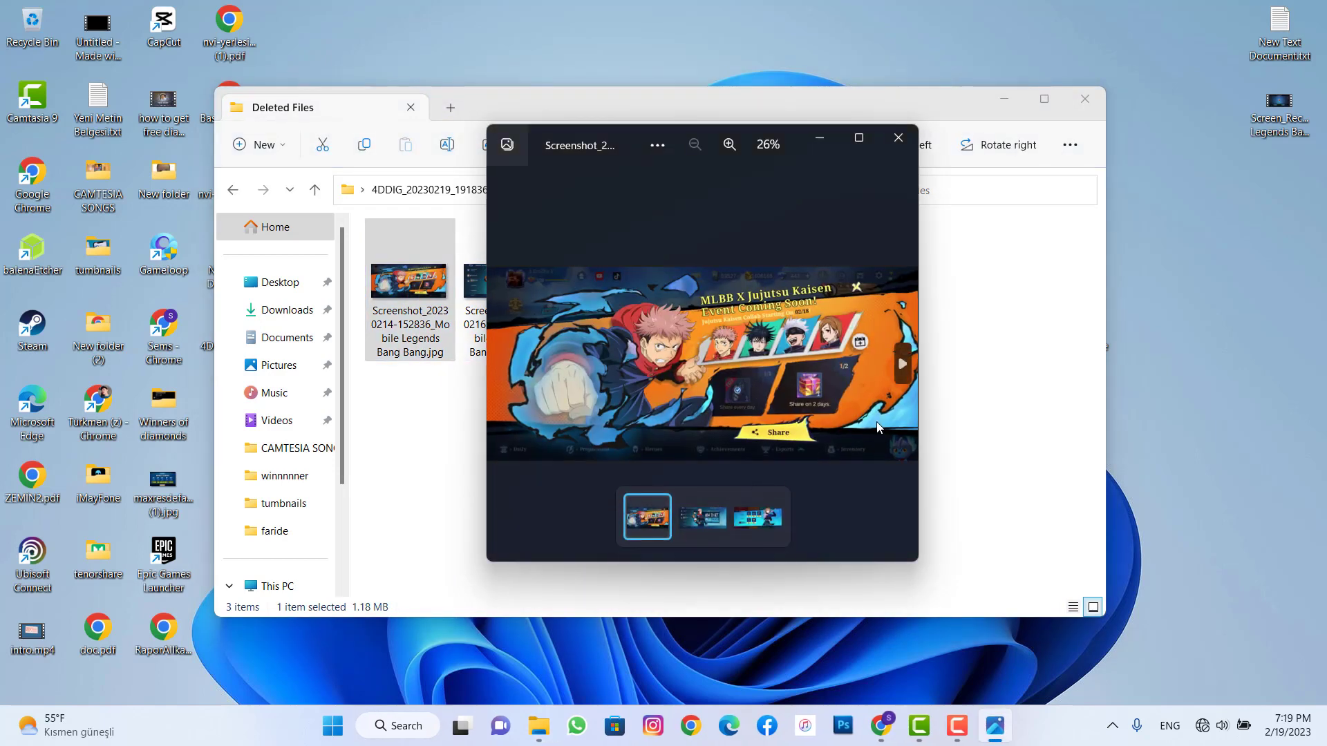
{"action": "left_click", "coordinate": [900, 365]}
{"action": "left_click", "coordinate": [901, 365]}
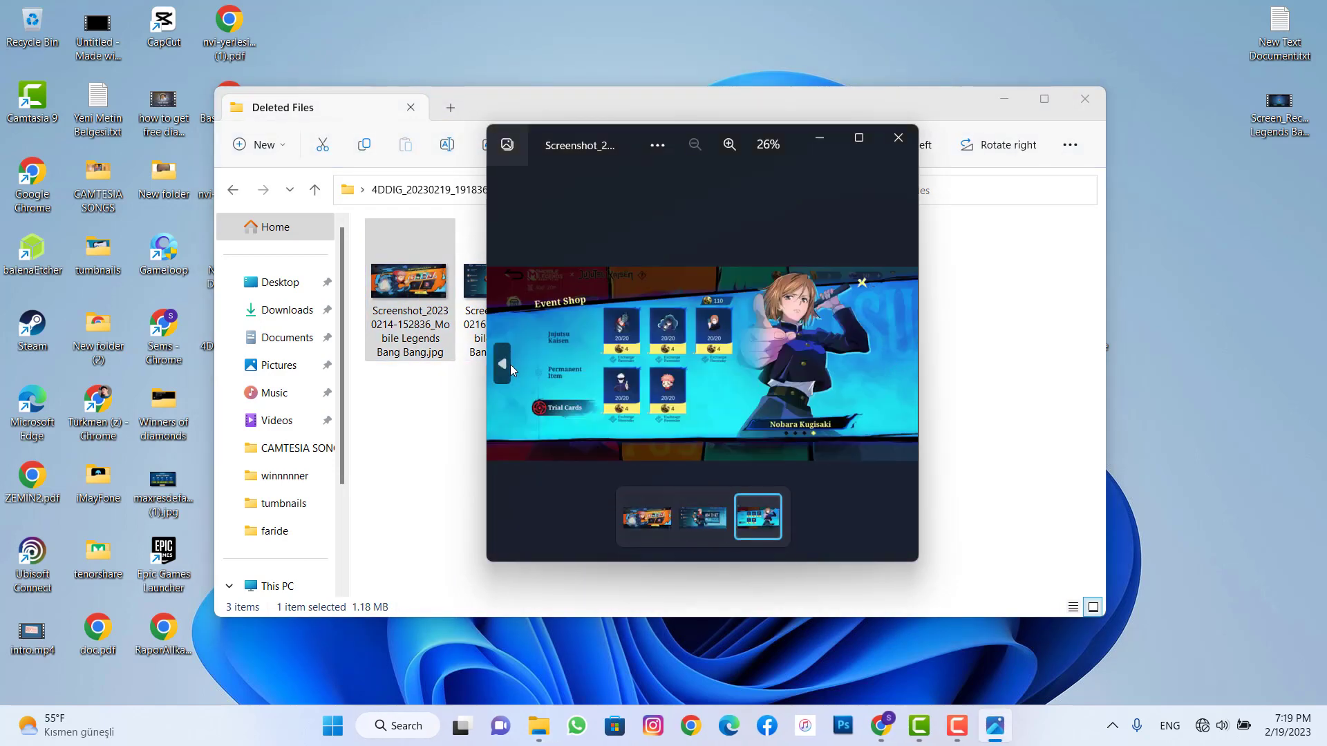
{"action": "left_click", "coordinate": [510, 363]}
{"action": "left_click", "coordinate": [507, 362]}
{"action": "left_click", "coordinate": [898, 137]}
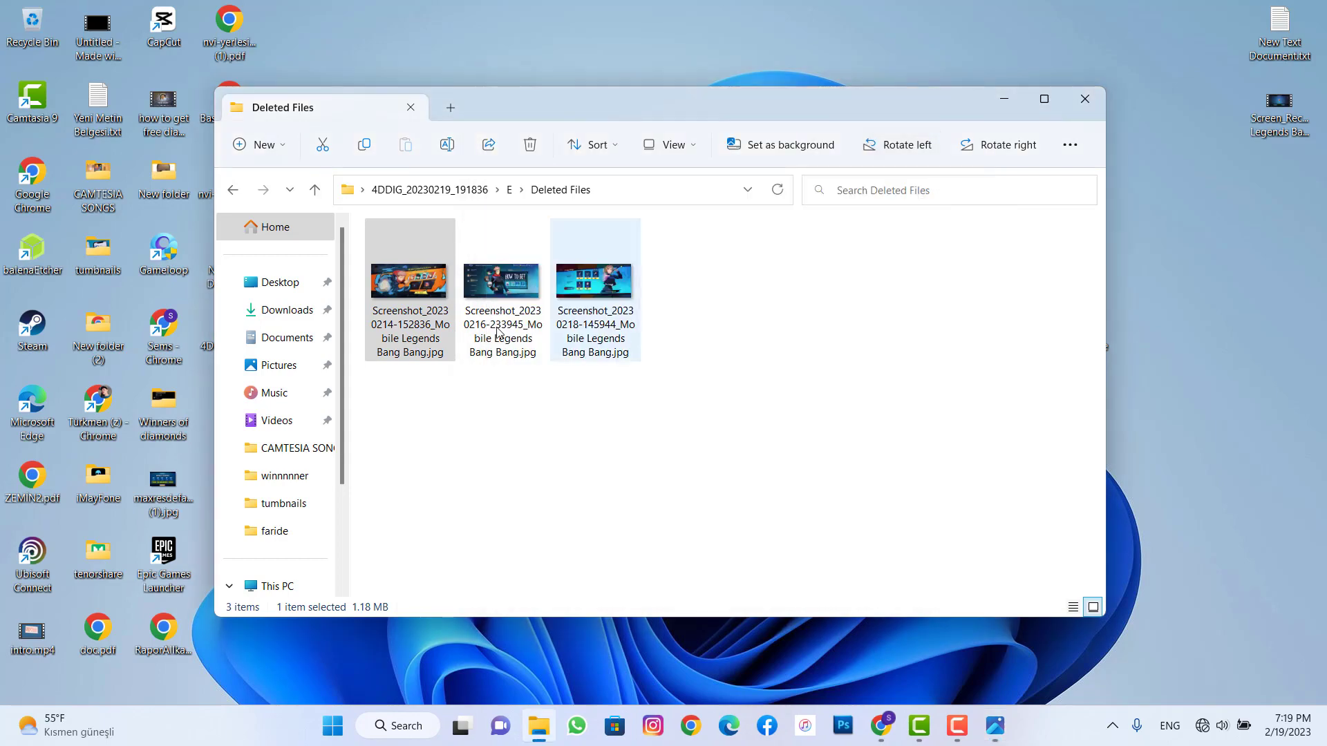
{"action": "left_click", "coordinate": [994, 726]}
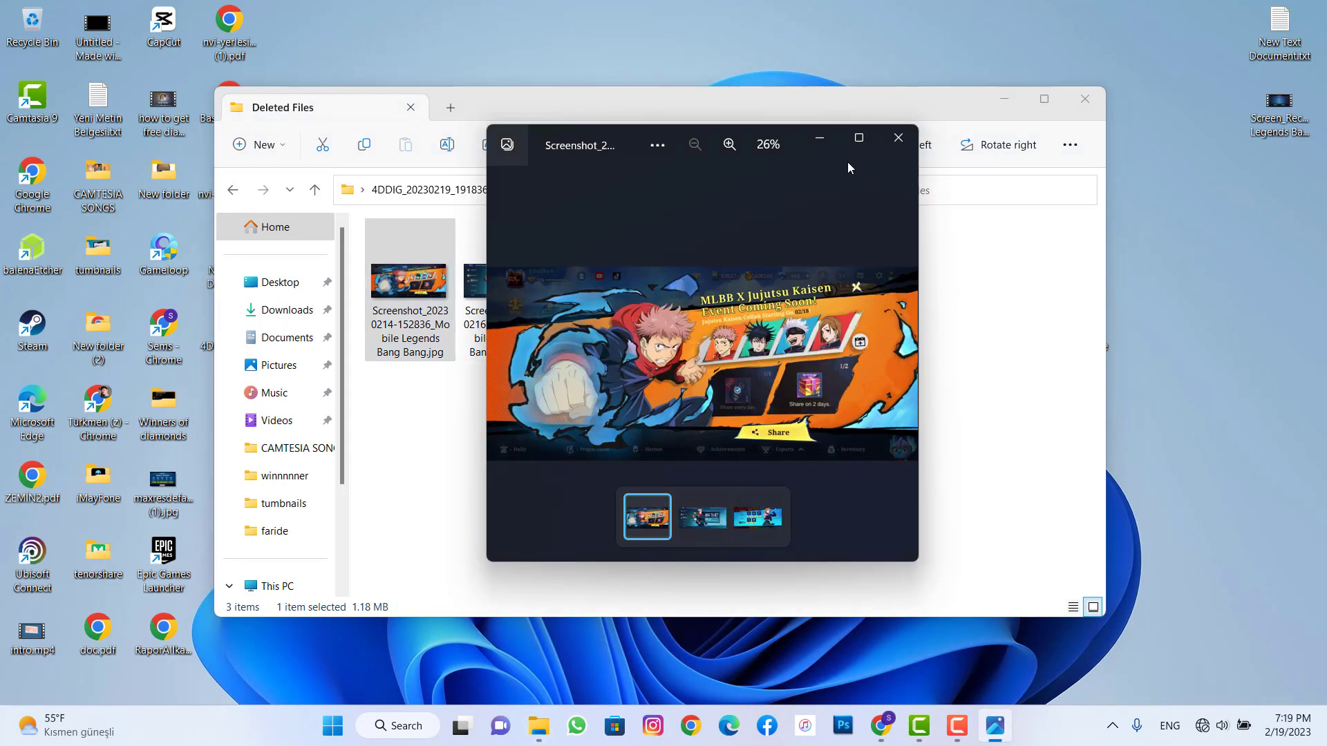
{"action": "left_click", "coordinate": [860, 139]}
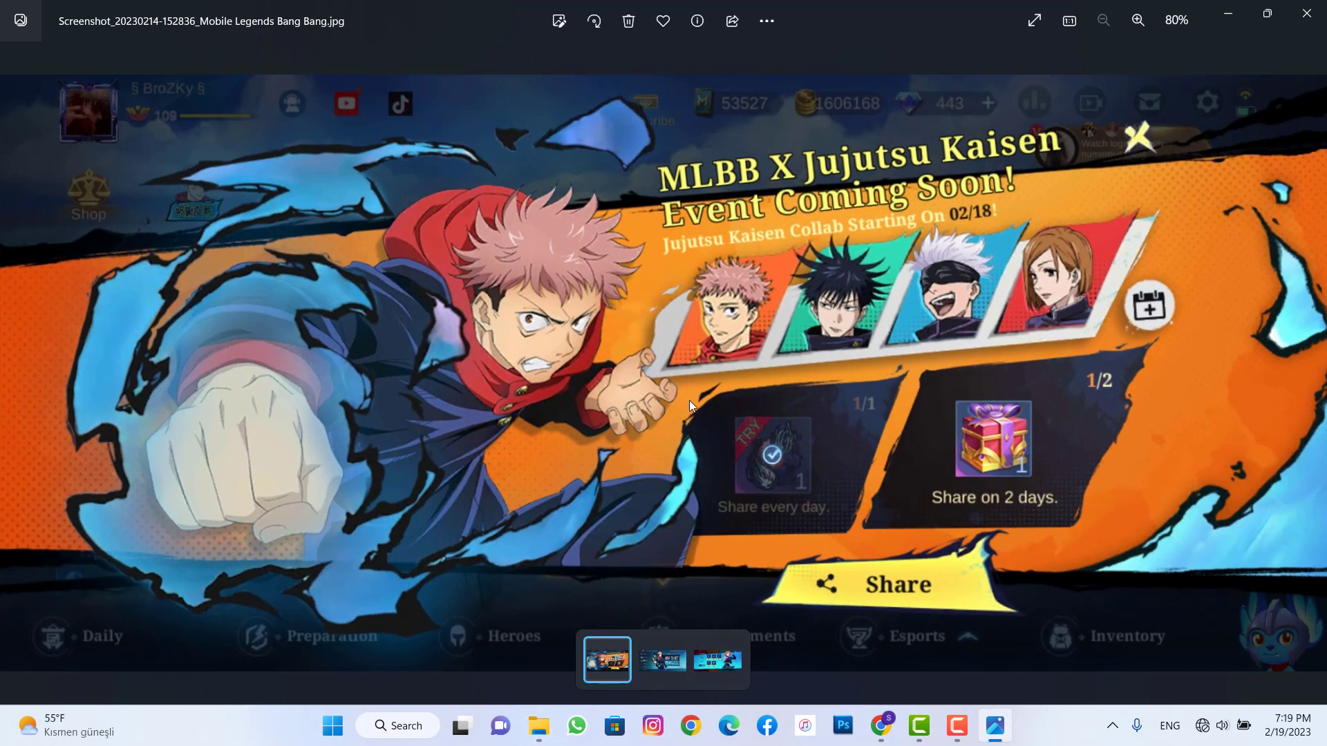
{"action": "left_click", "coordinate": [1306, 13]}
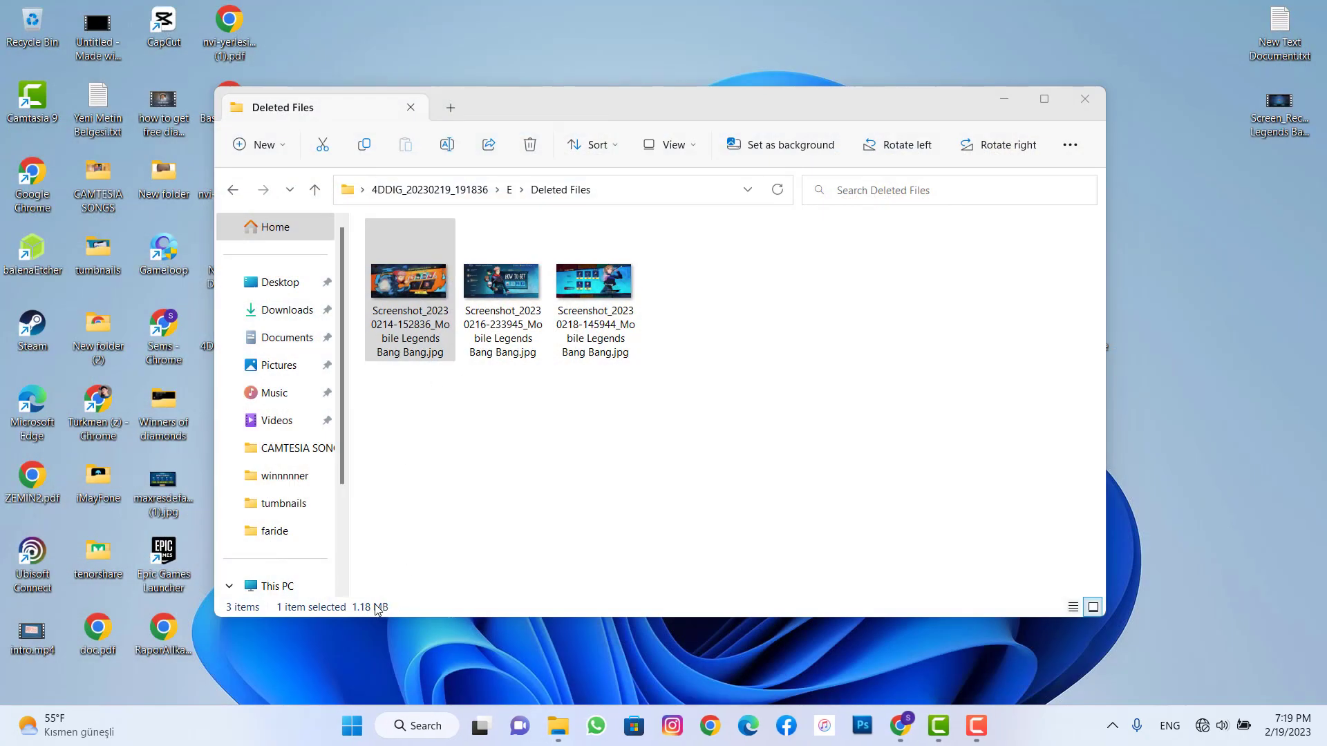
{"action": "left_click", "coordinate": [1091, 97]}
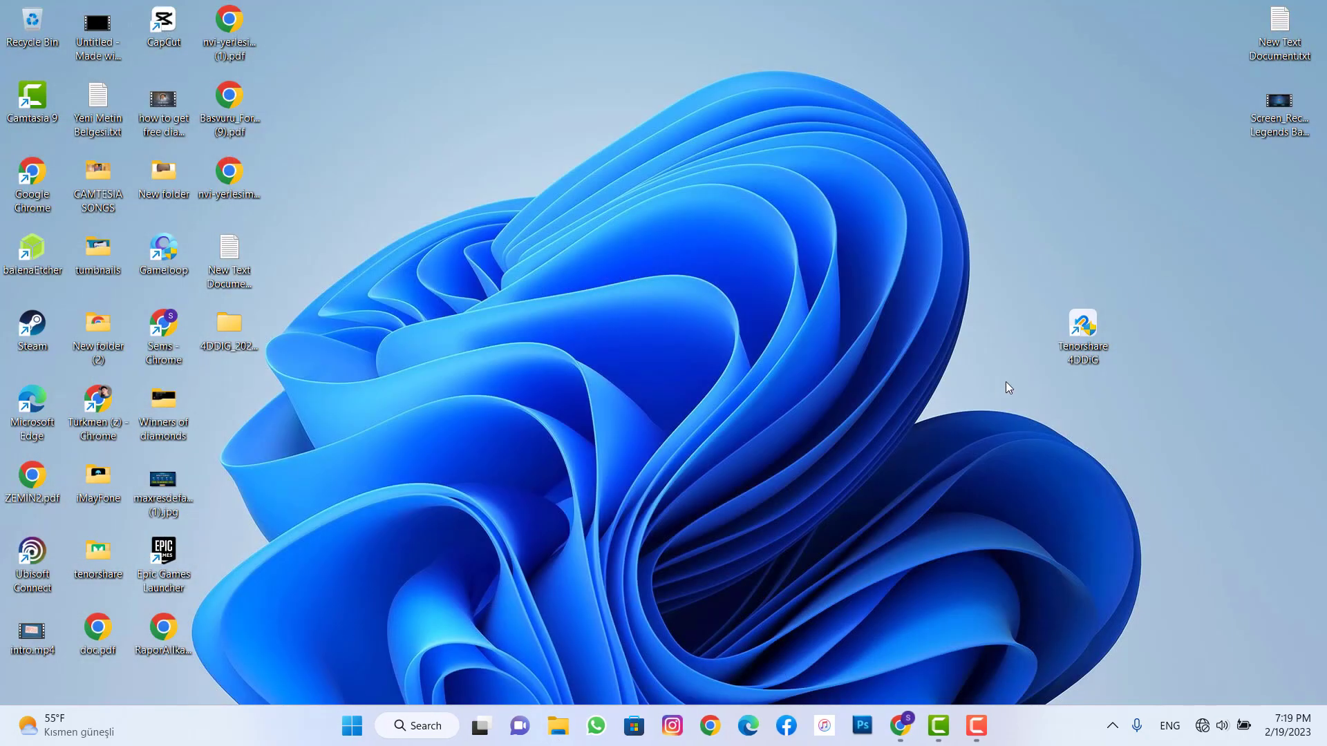
{"action": "left_click_drag", "start_coordinate": [1019, 259], "coordinate": [1223, 418]}
{"action": "left_click", "coordinate": [836, 218]}
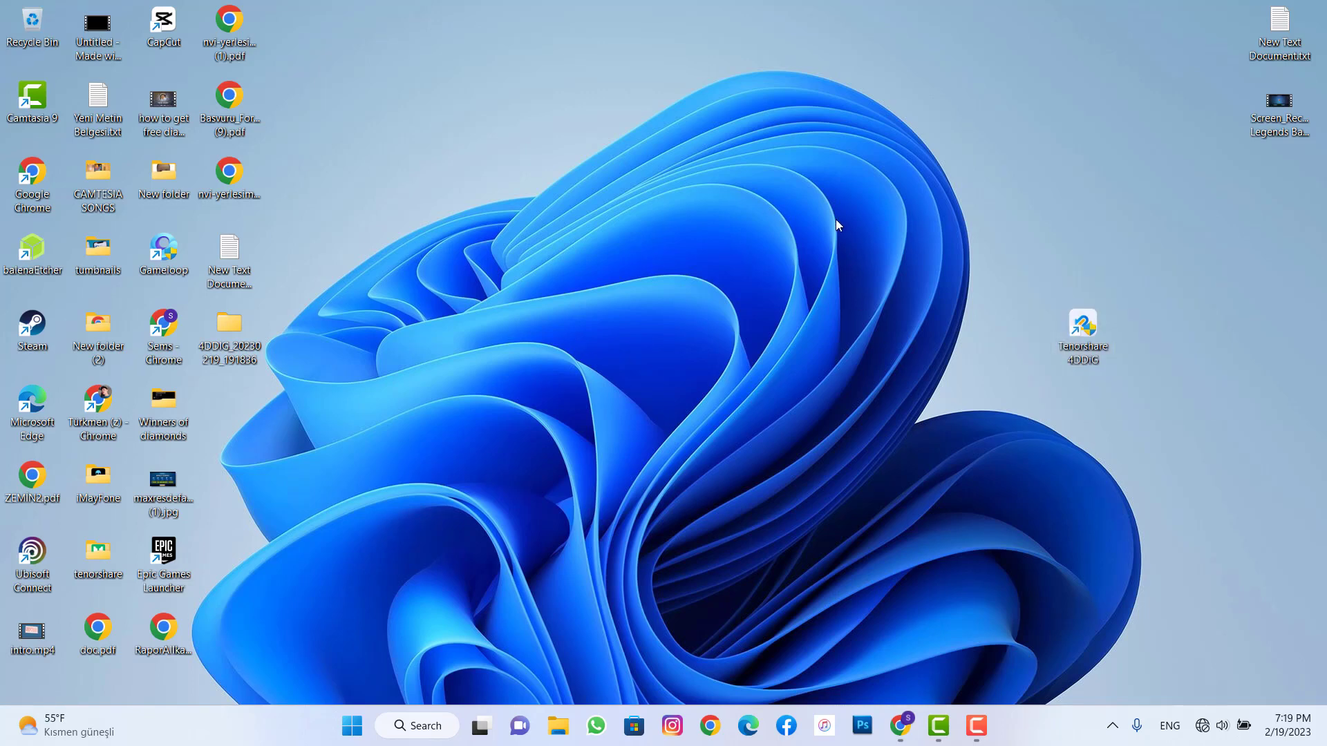